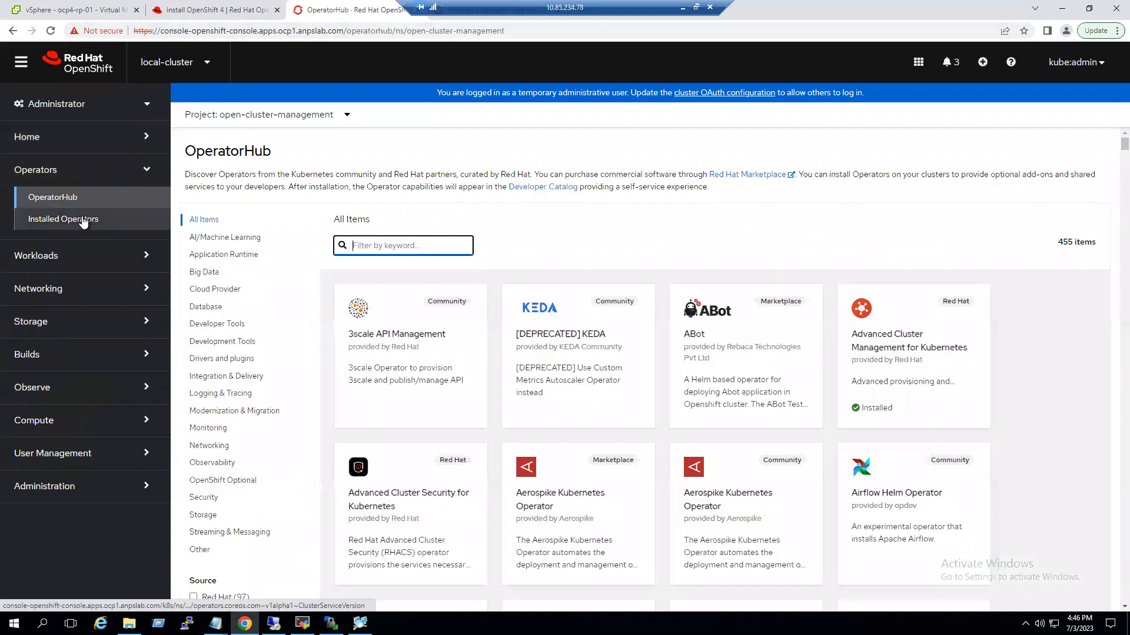
# Step: Check the MultiClusterHub instances of the installed Advanced Cluster Management operator and the virtual machine inventory in the vSphere Client
pyautogui.click(83, 221)
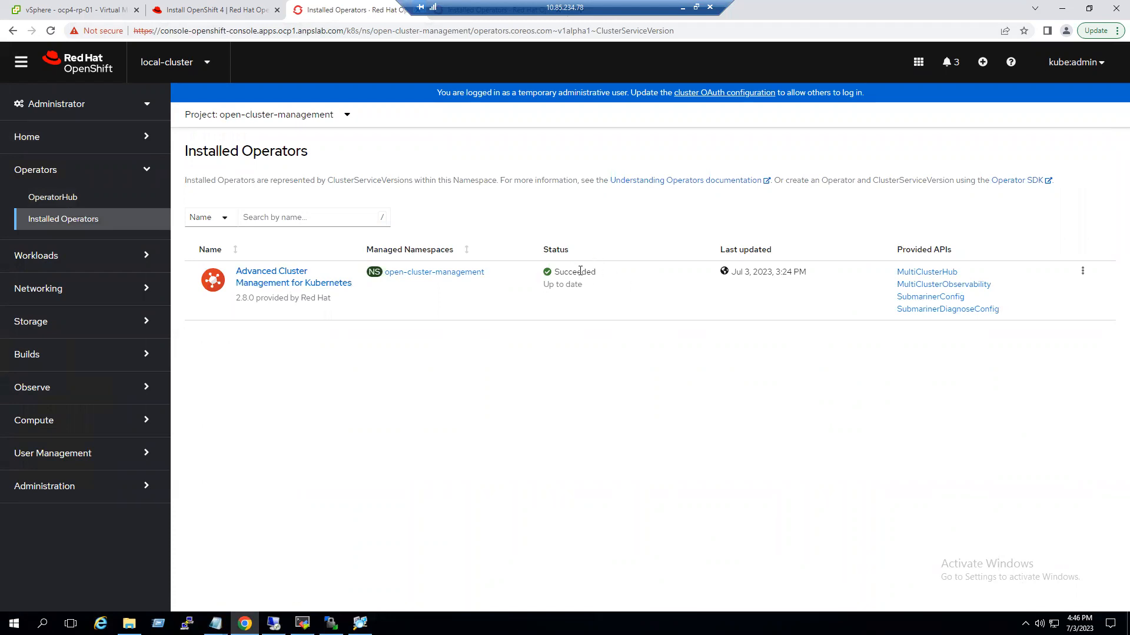
pyautogui.click(935, 273)
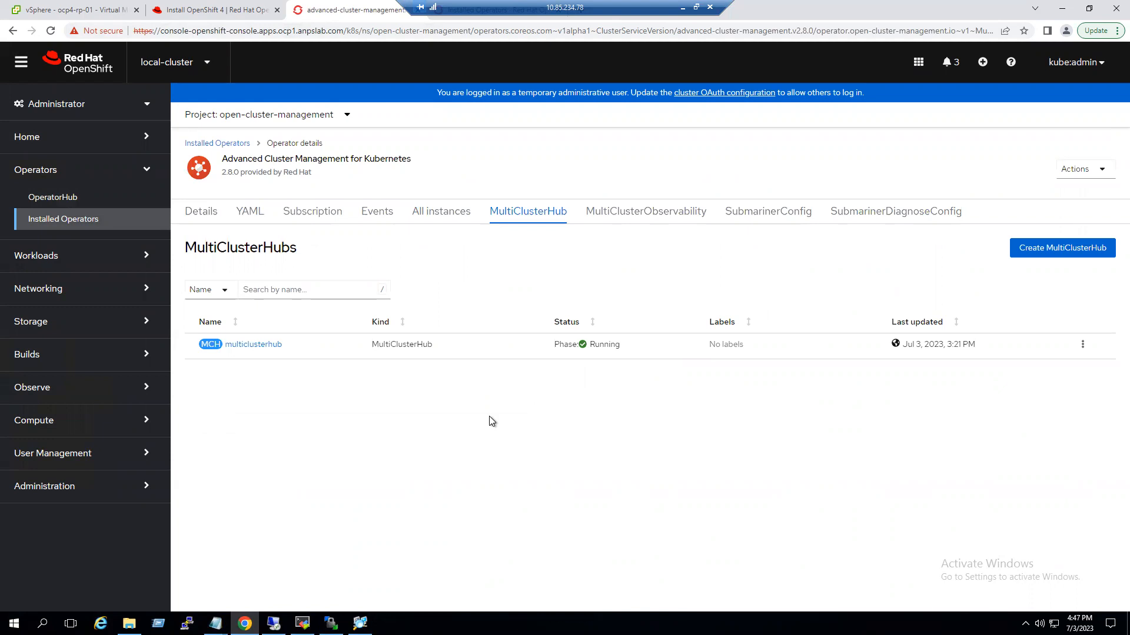
pyautogui.click(62, 12)
pyautogui.click(47, 117)
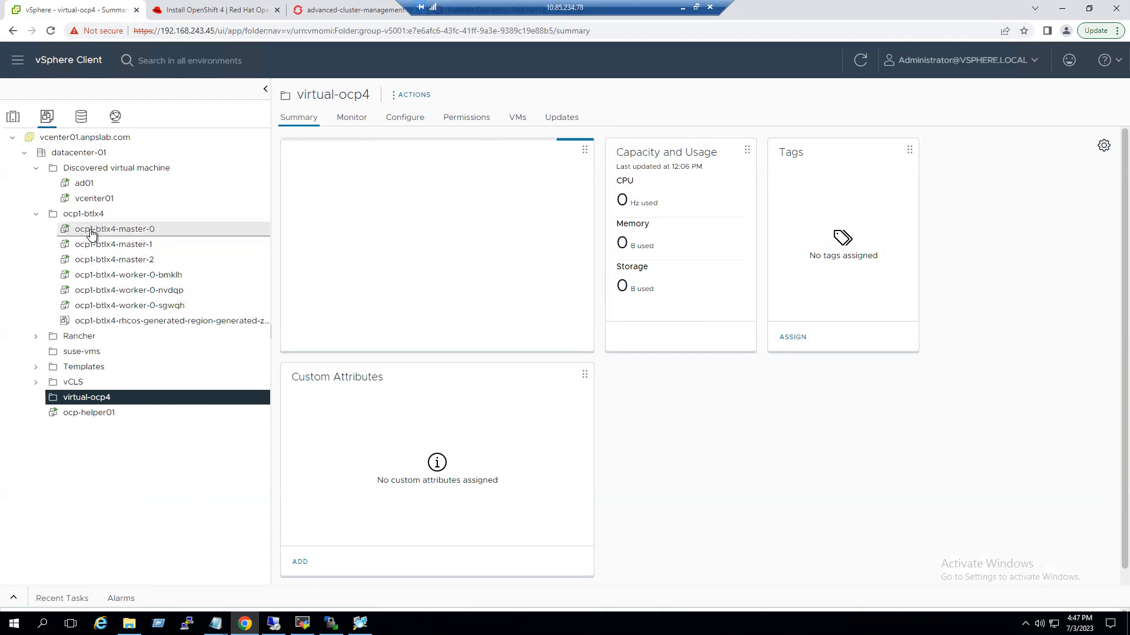
pyautogui.click(326, 10)
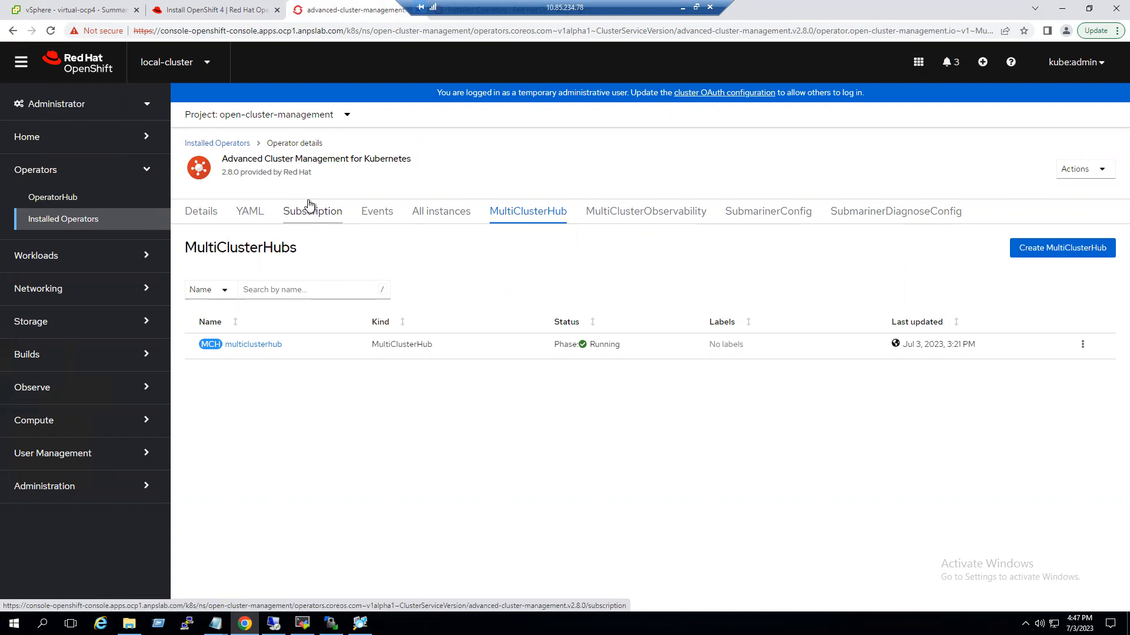
# Step: Switch the OpenShift console to All Clusters and check the saved infrastructure provider credentials
pyautogui.click(184, 66)
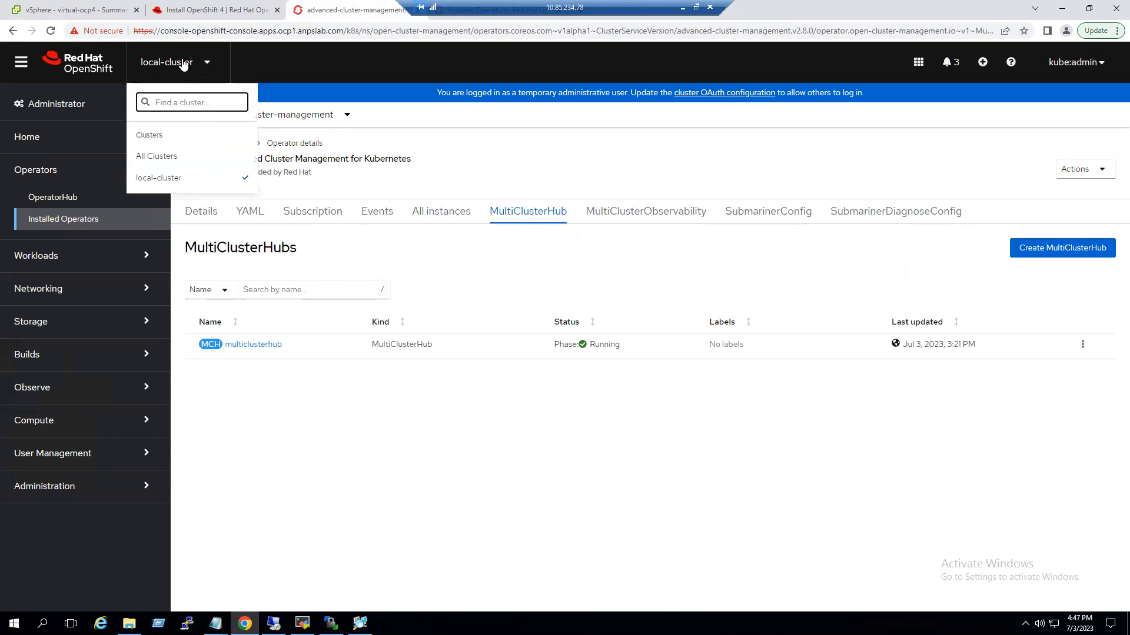
pyautogui.click(157, 157)
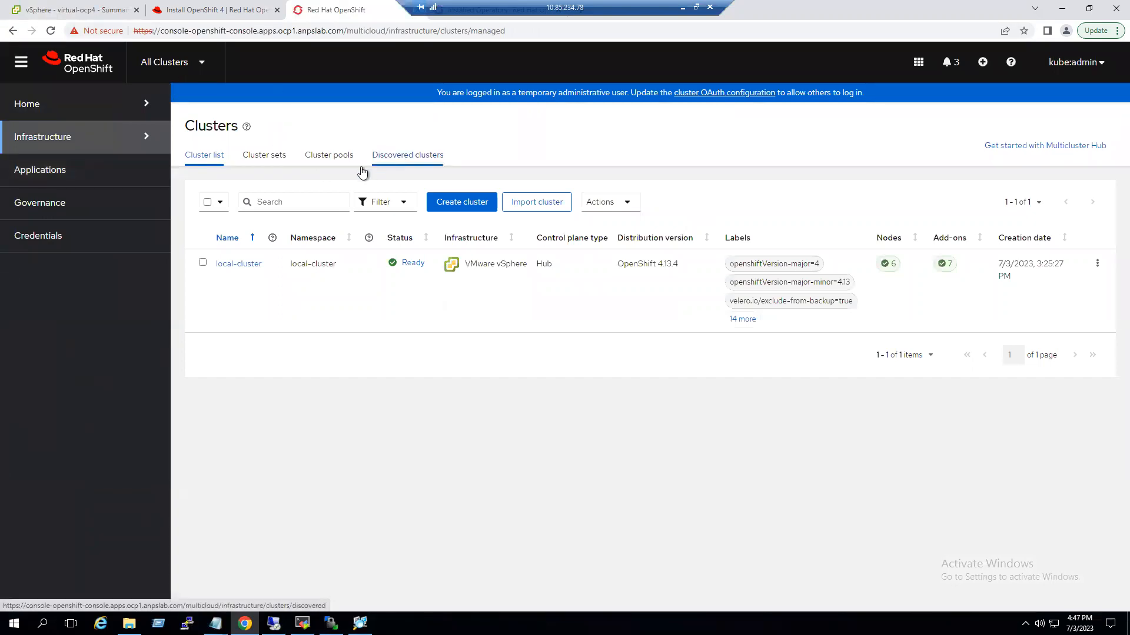
pyautogui.click(34, 246)
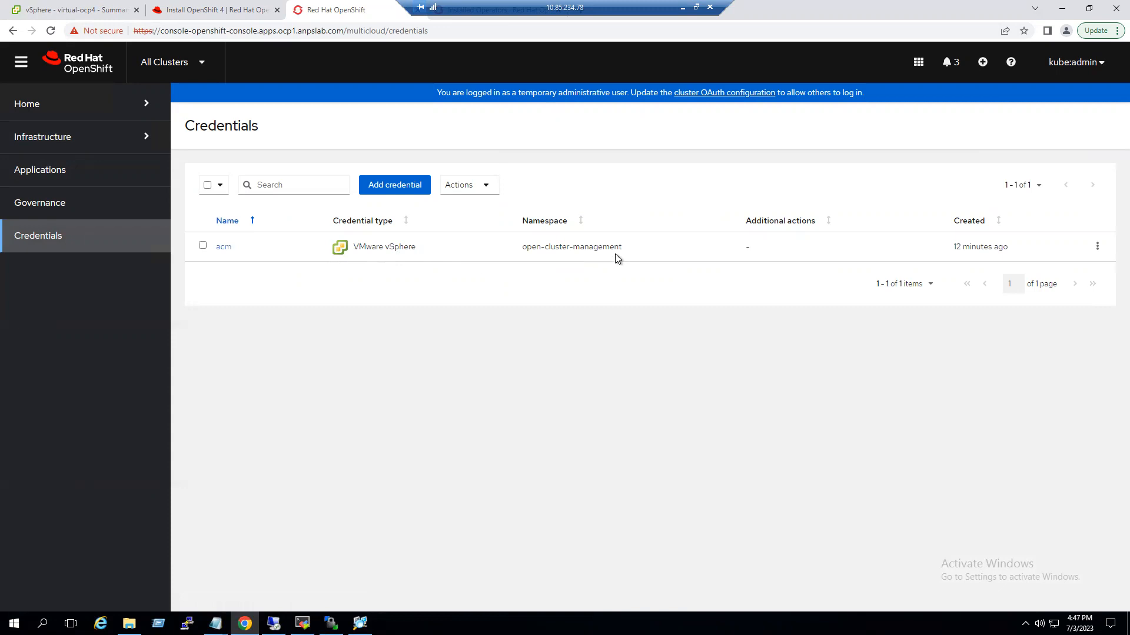
pyautogui.moveTo(526, 247); pyautogui.dragTo(620, 248)
pyautogui.click(608, 277)
# Step: Start creating a new cluster with VMware vSphere as the infrastructure provider
pyautogui.click(109, 136)
pyautogui.click(65, 169)
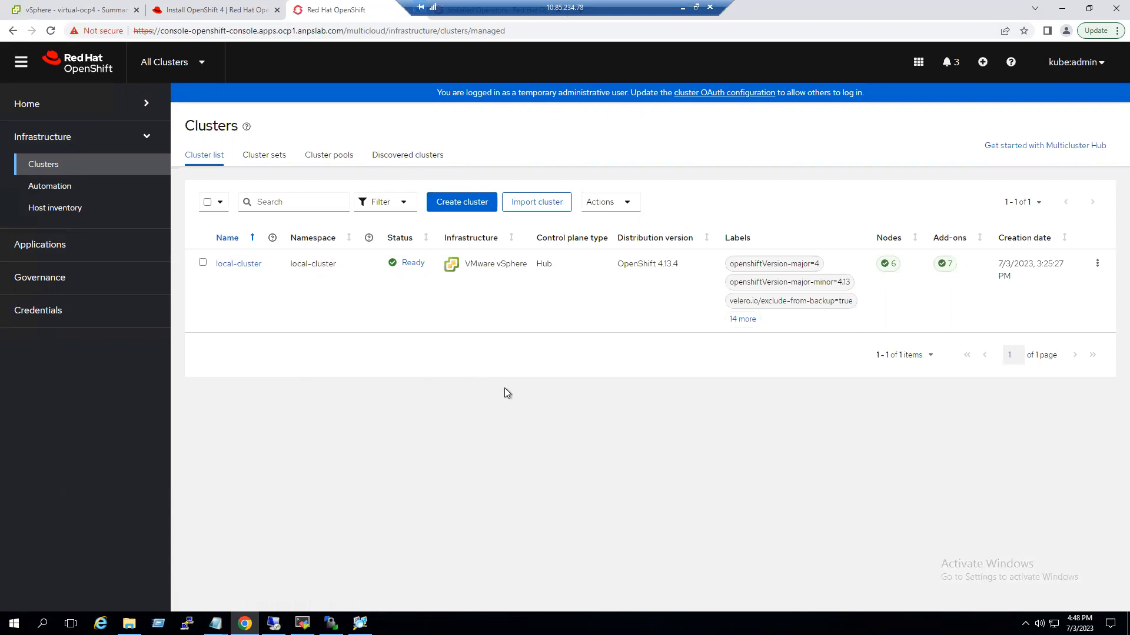
pyautogui.click(470, 206)
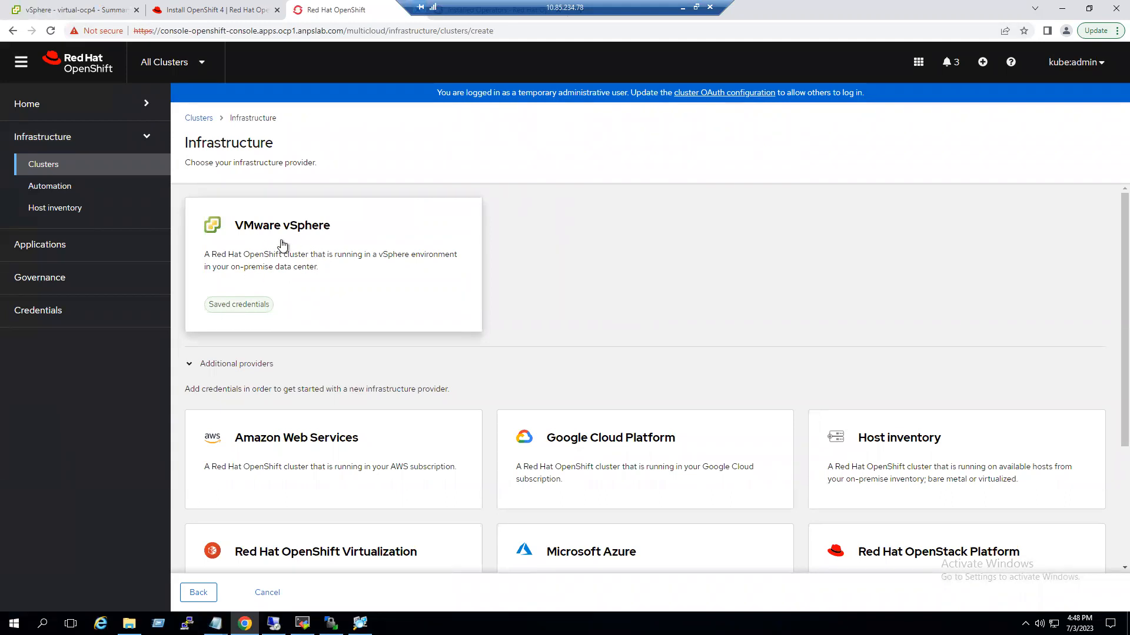
pyautogui.click(348, 272)
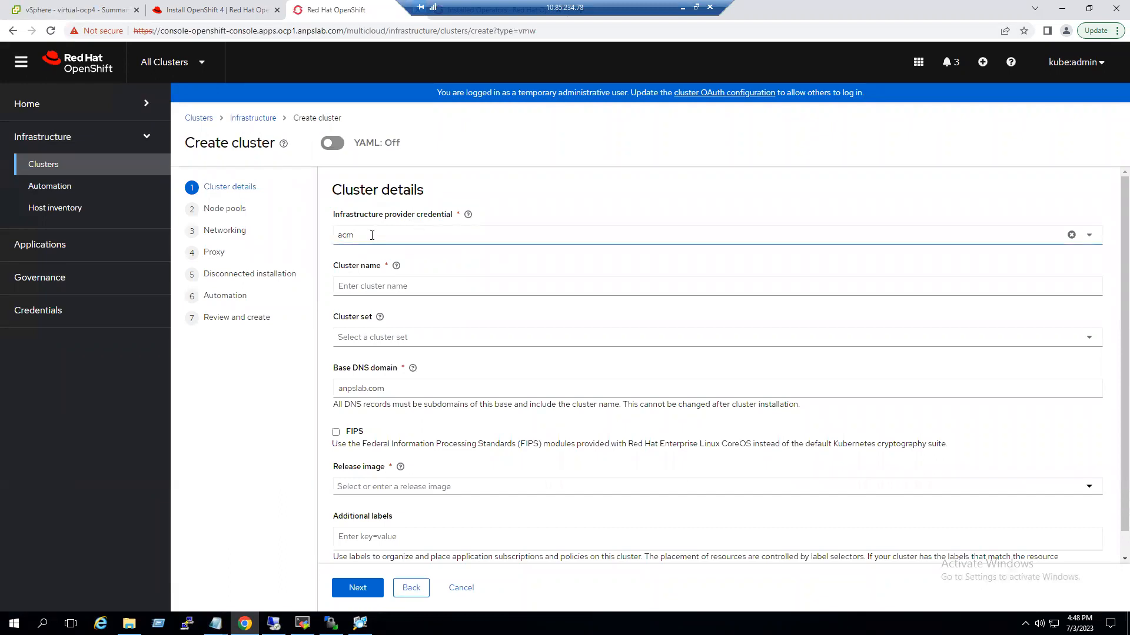
# Step: Name the cluster ocp2 and assign it to the default cluster set
pyautogui.click(379, 287)
pyautogui.write('ocp2')
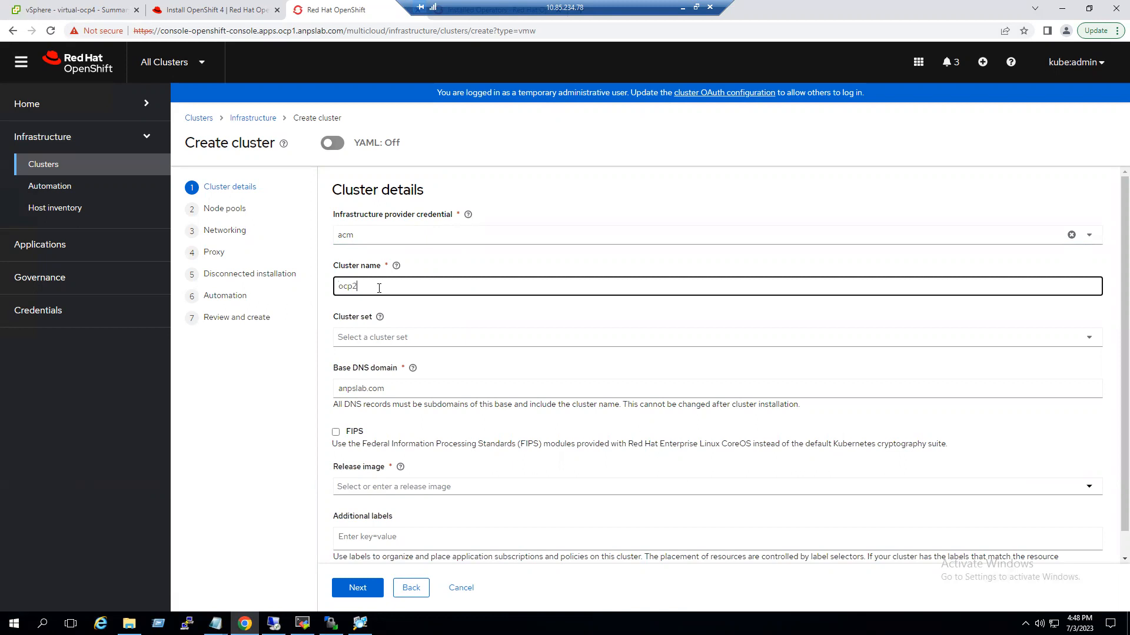
pyautogui.click(370, 339)
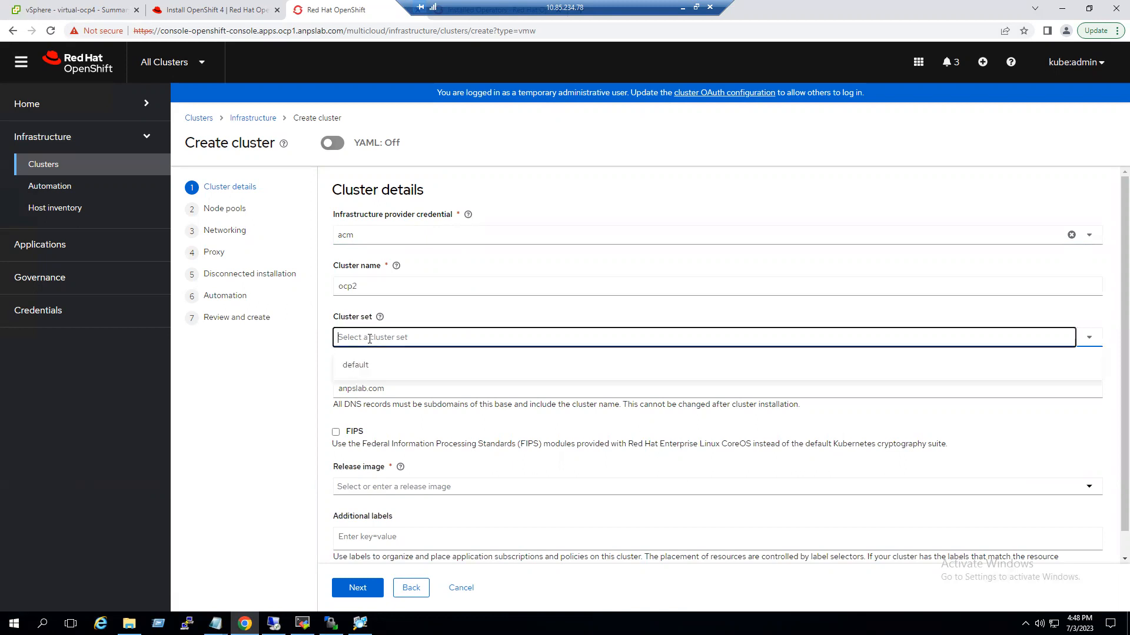
pyautogui.click(357, 366)
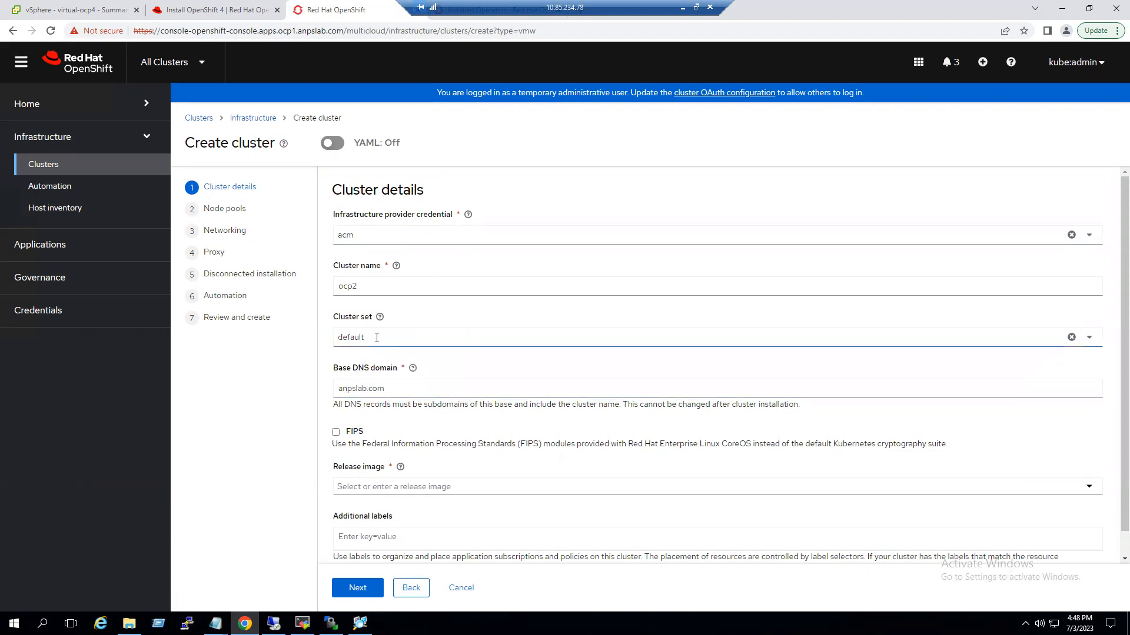
pyautogui.click(372, 389)
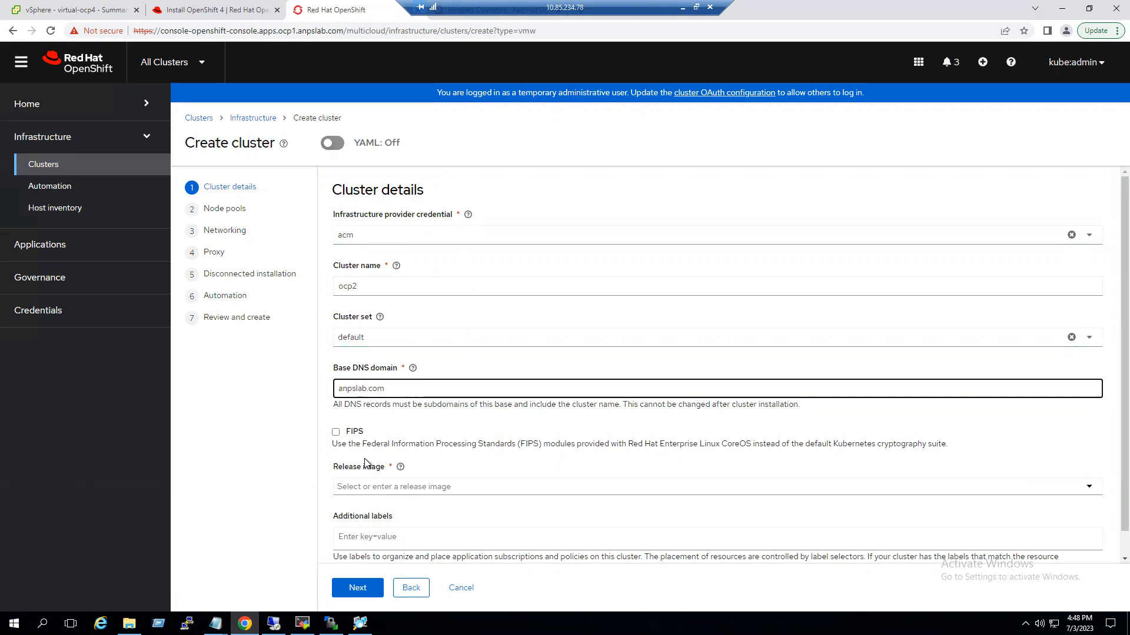
# Step: Choose OpenShift 4.13.4 as the release image and continue to the node pools
pyautogui.scroll(-1, 372, 493)
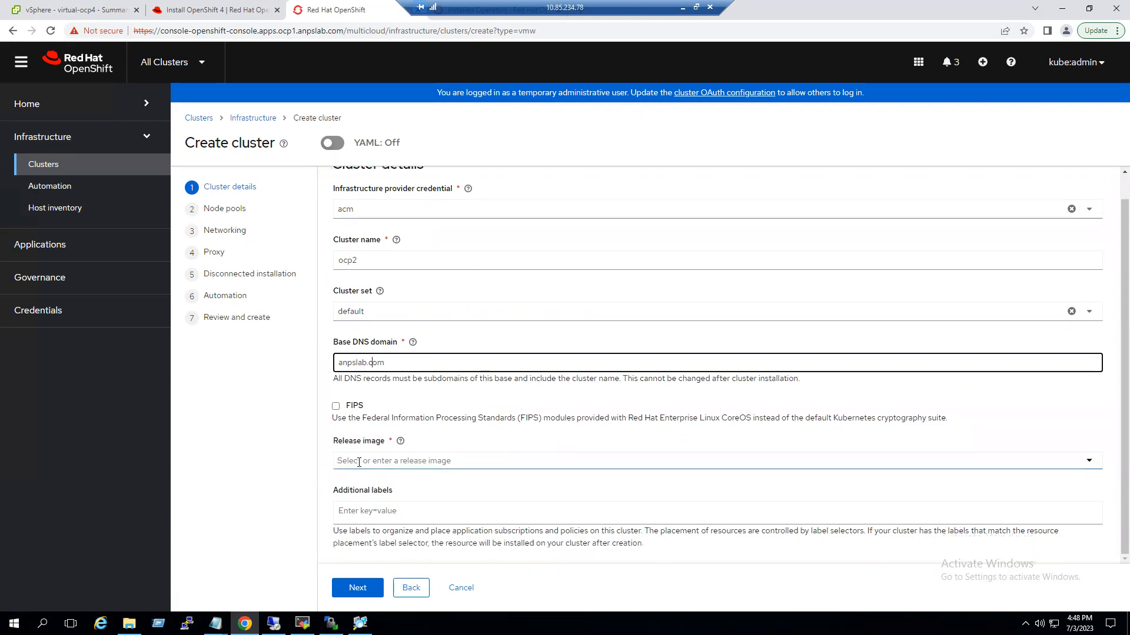
pyautogui.click(371, 460)
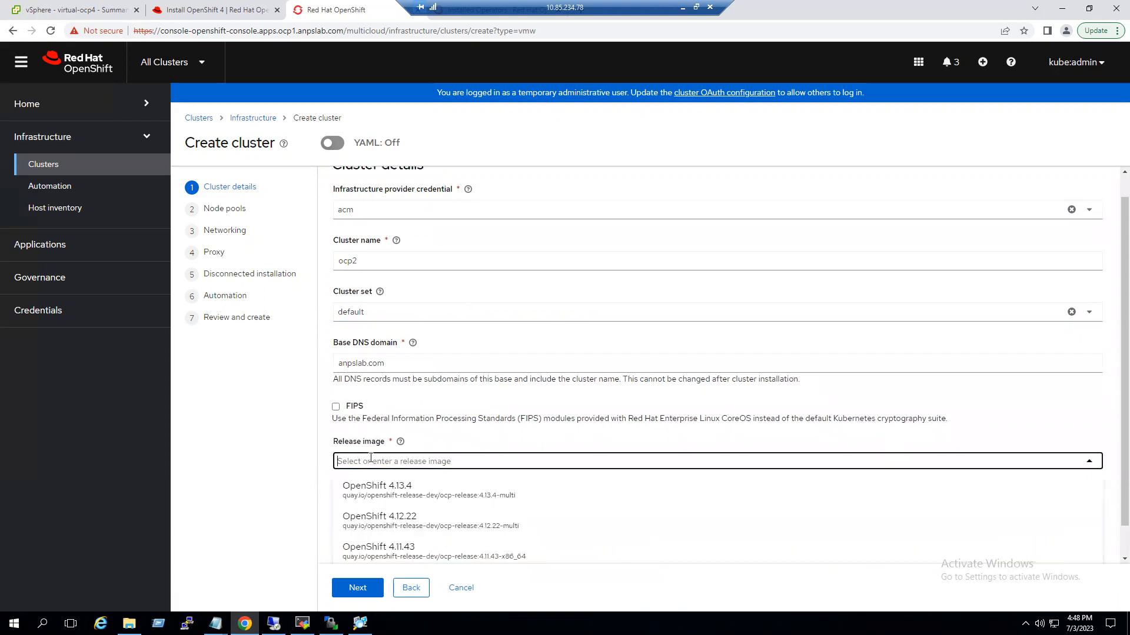
pyautogui.click(404, 493)
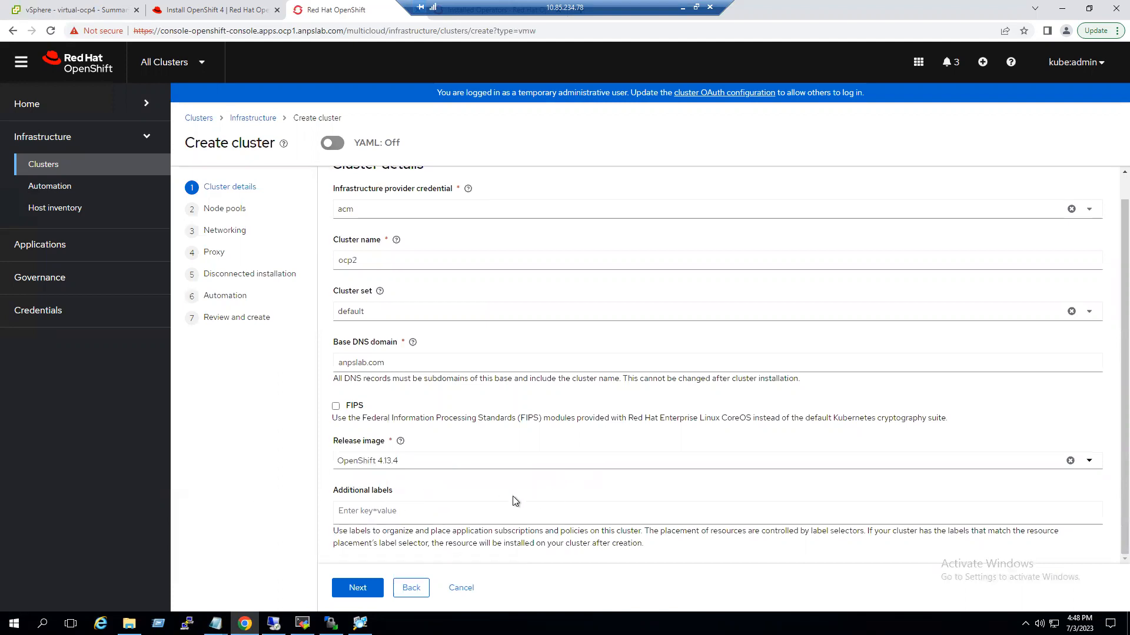
pyautogui.moveTo(395, 490); pyautogui.dragTo(266, 509)
pyautogui.click(386, 506)
pyautogui.click(359, 587)
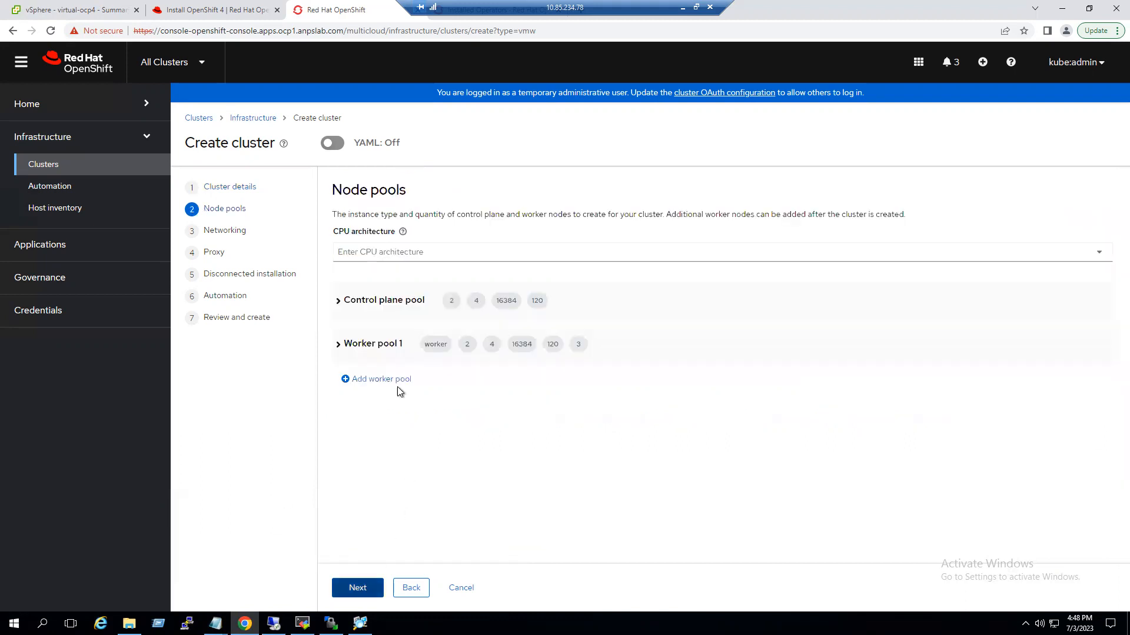
# Step: Review the CPU architecture options and proceed to the networking settings with the default node pools
pyautogui.click(375, 253)
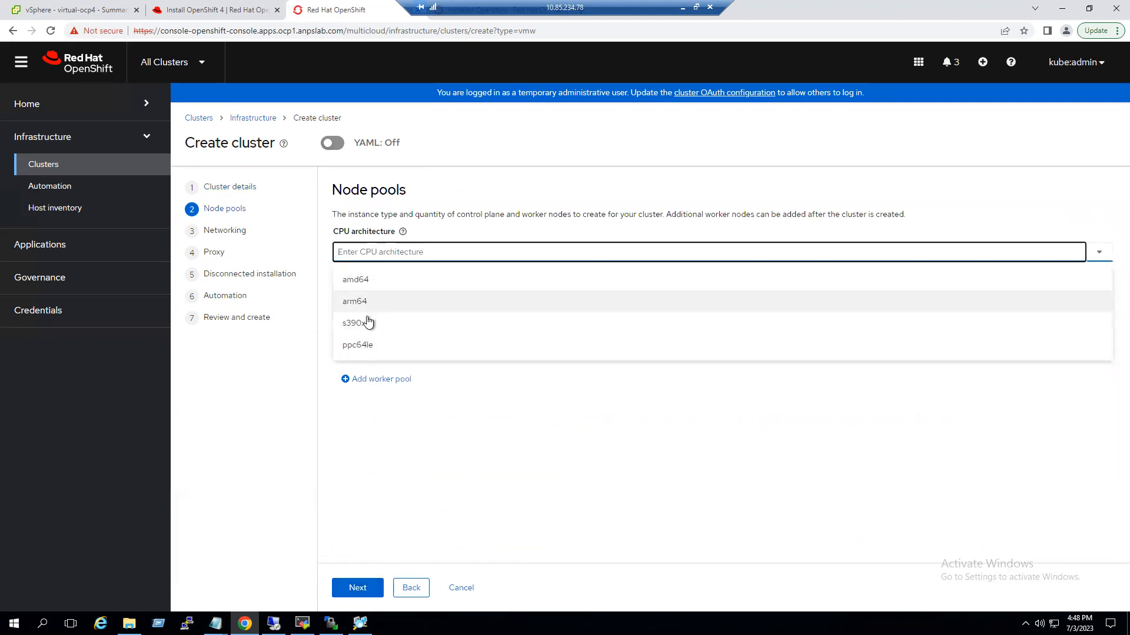
pyautogui.click(424, 468)
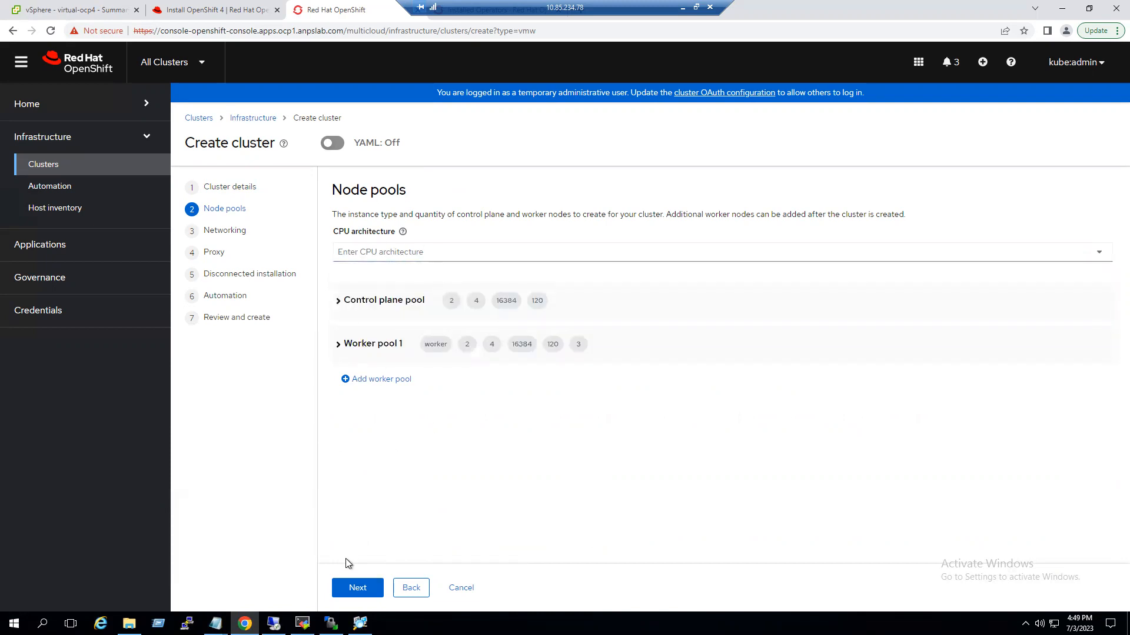
pyautogui.click(356, 587)
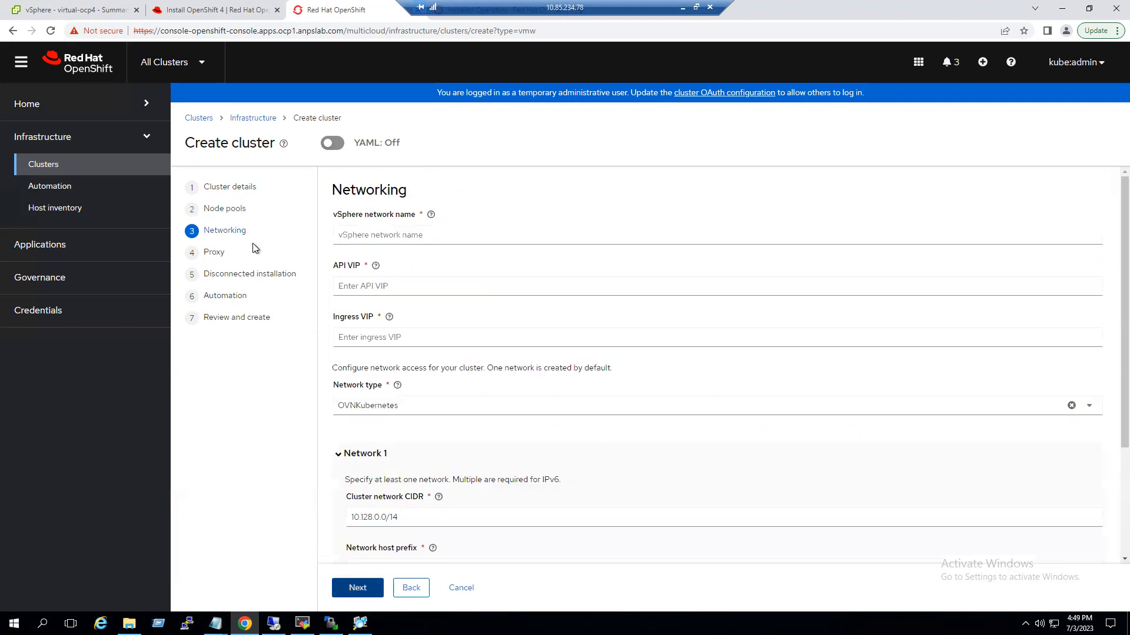
# Step: Copy the network name ocpnetwork from the vSphere Client into the new cluster's vSphere network name
pyautogui.click(370, 235)
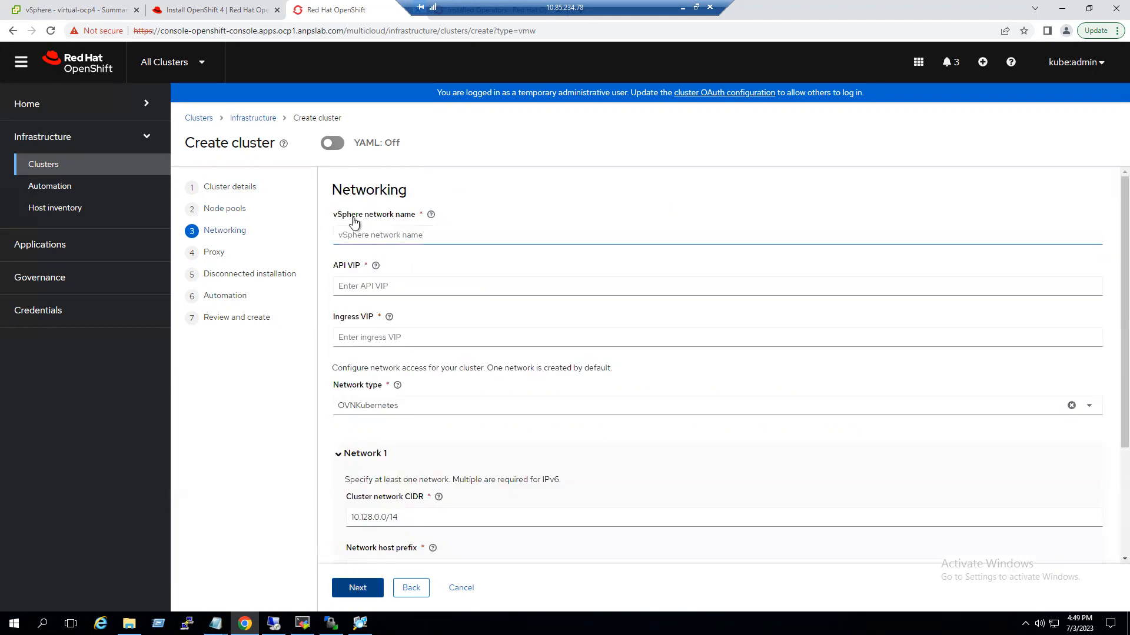
pyautogui.click(389, 235)
pyautogui.click(91, 10)
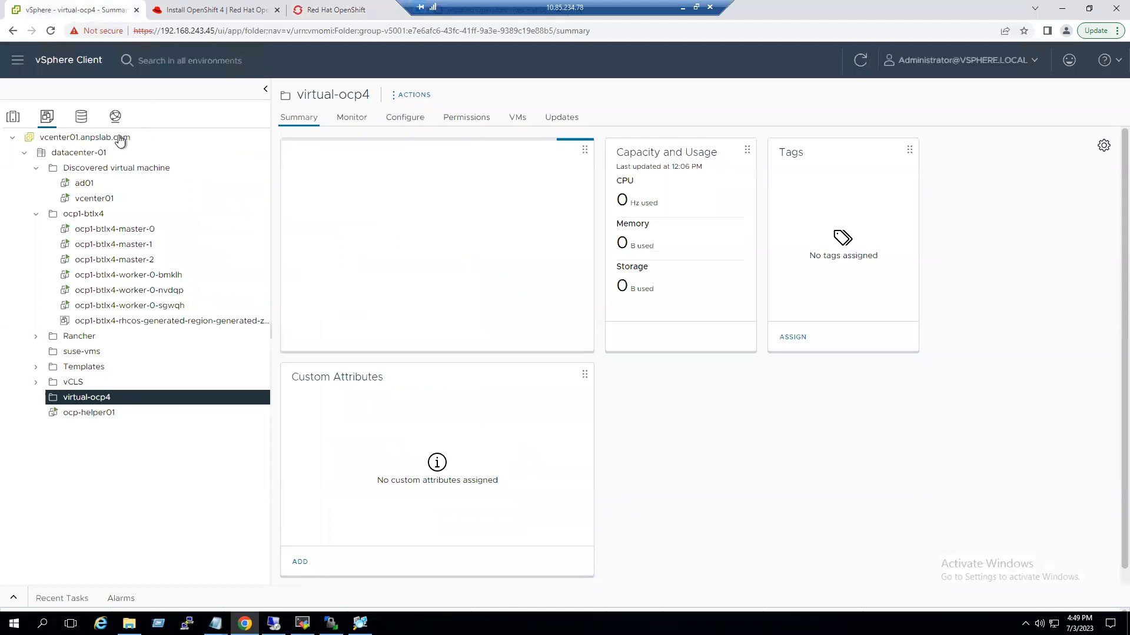
pyautogui.click(115, 116)
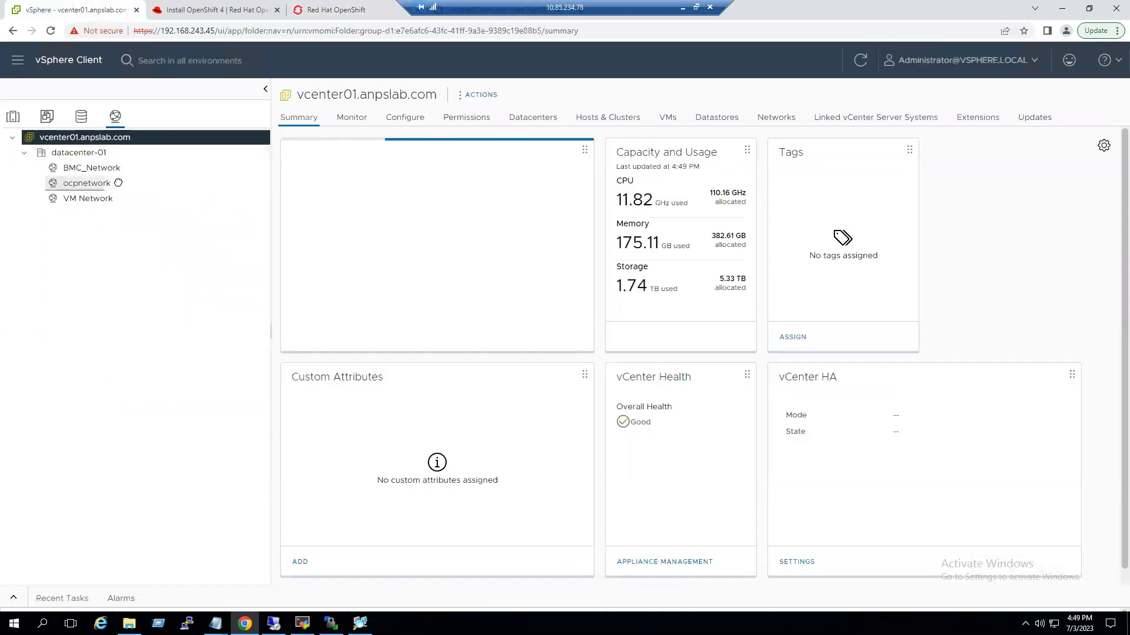
pyautogui.click(137, 184)
pyautogui.moveTo(296, 94); pyautogui.dragTo(371, 94)
pyautogui.hotkey('ctrl', 'c')
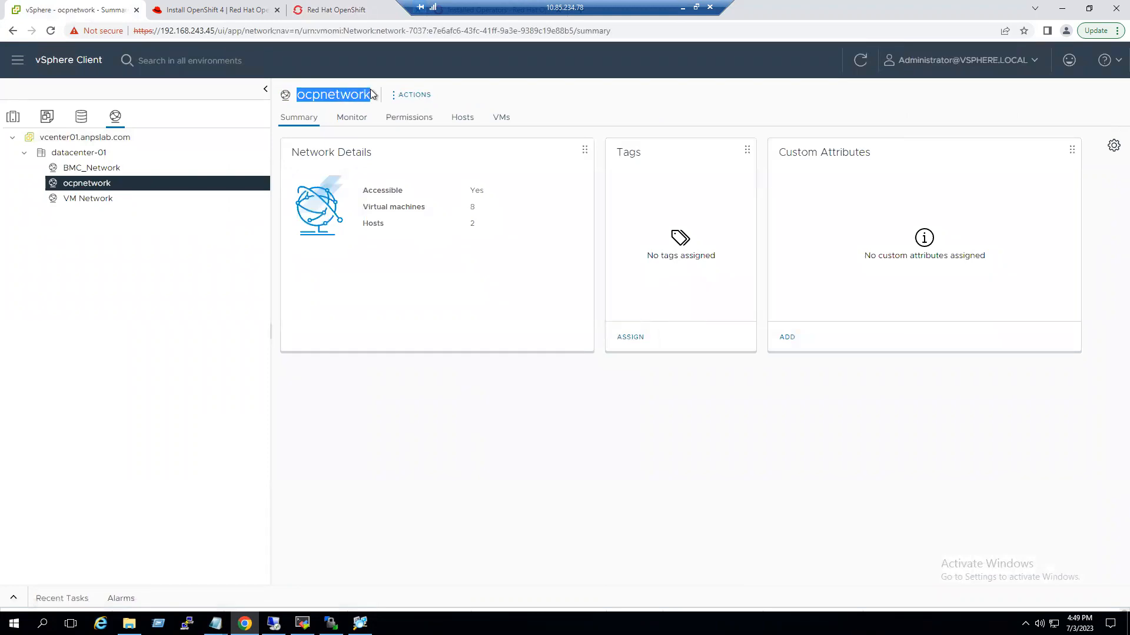
pyautogui.click(338, 8)
pyautogui.hotkey('ctrl', 'v')
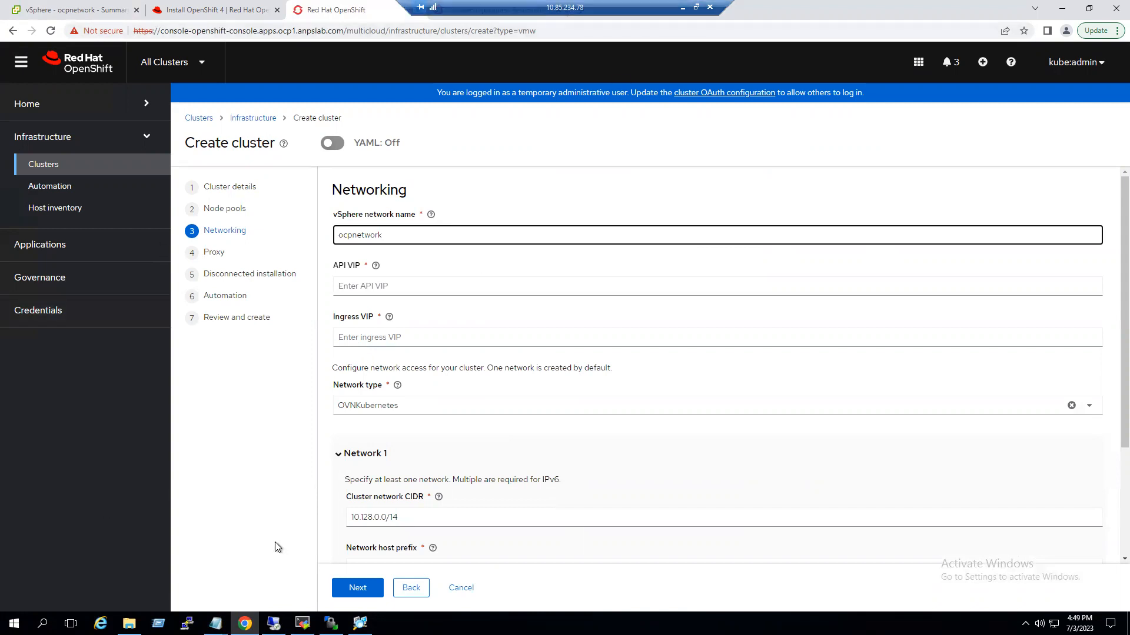
pyautogui.click(129, 624)
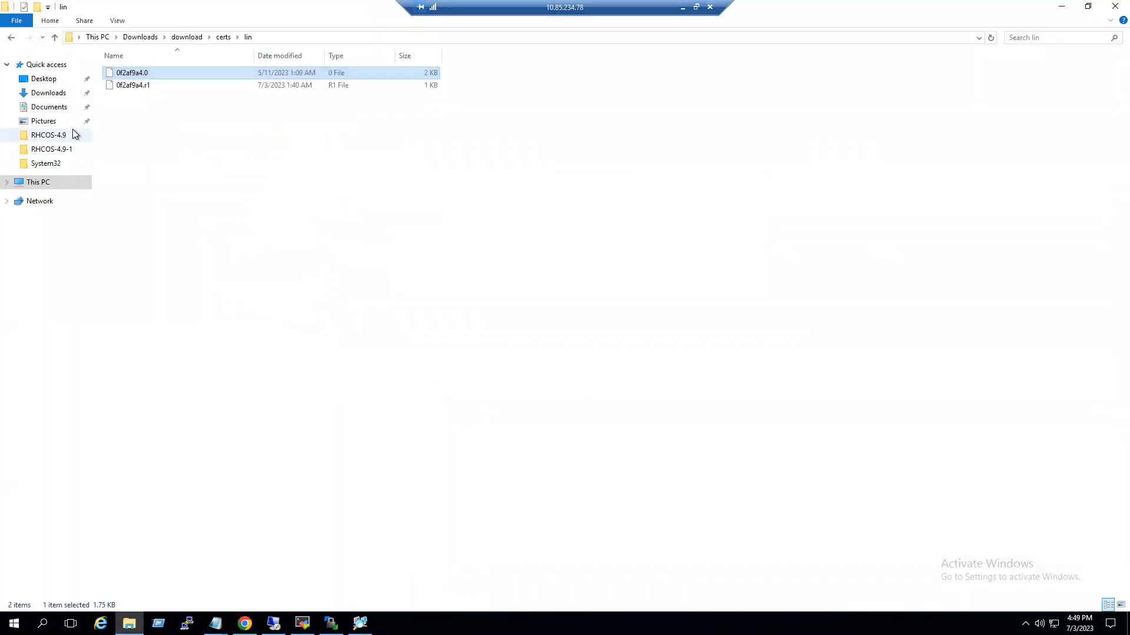
pyautogui.moveTo(246, 10); pyautogui.dragTo(0, 130)
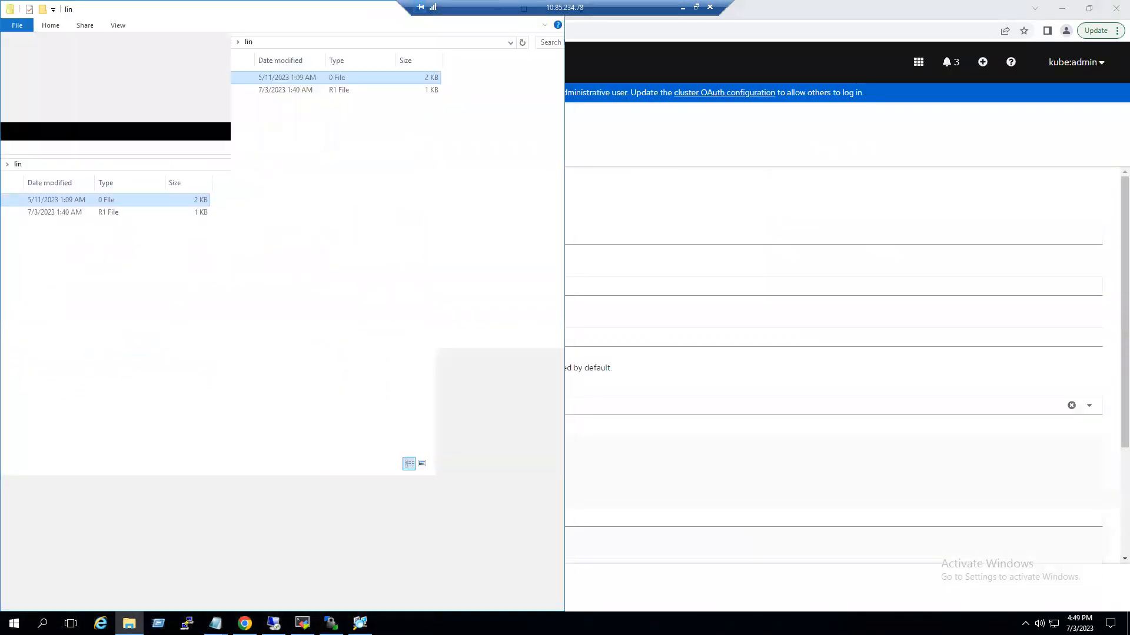
pyautogui.moveTo(302, 9); pyautogui.dragTo(421, 77)
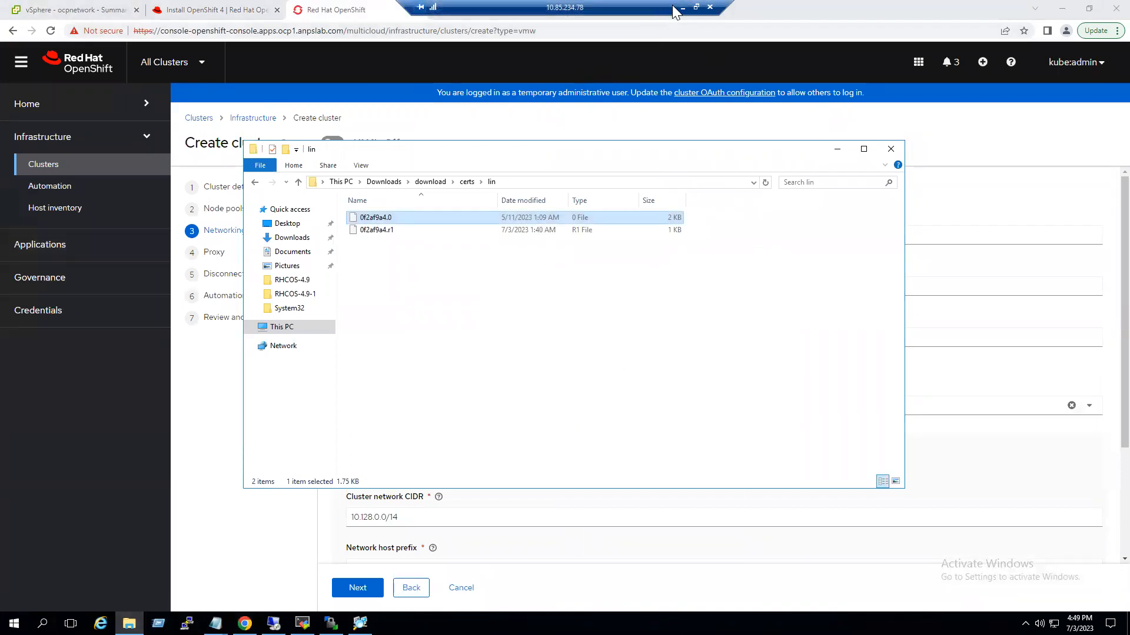
pyautogui.hotkey('alt', 'Tab')
pyautogui.hotkey('alt', 'Tab')
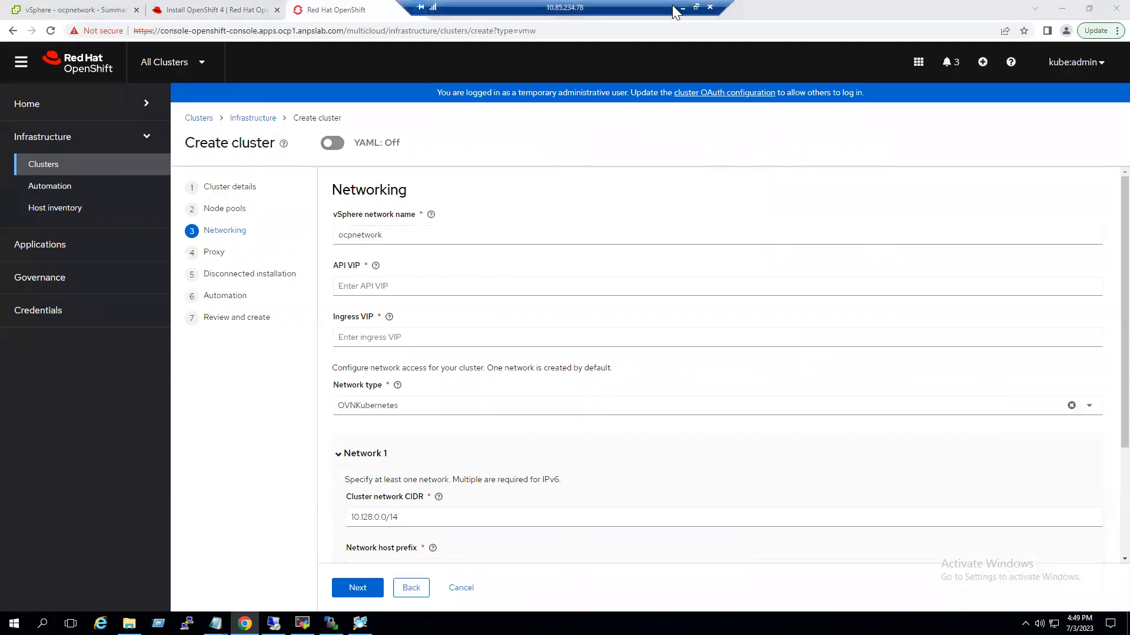
# Step: Switch to the IPs for OCP 4.13 workbook in Excel and examine the 192.168.243.X sheet for the ocp1 entries and unassigned addresses
pyautogui.moveTo(621, 169); pyautogui.dragTo(554, 276)
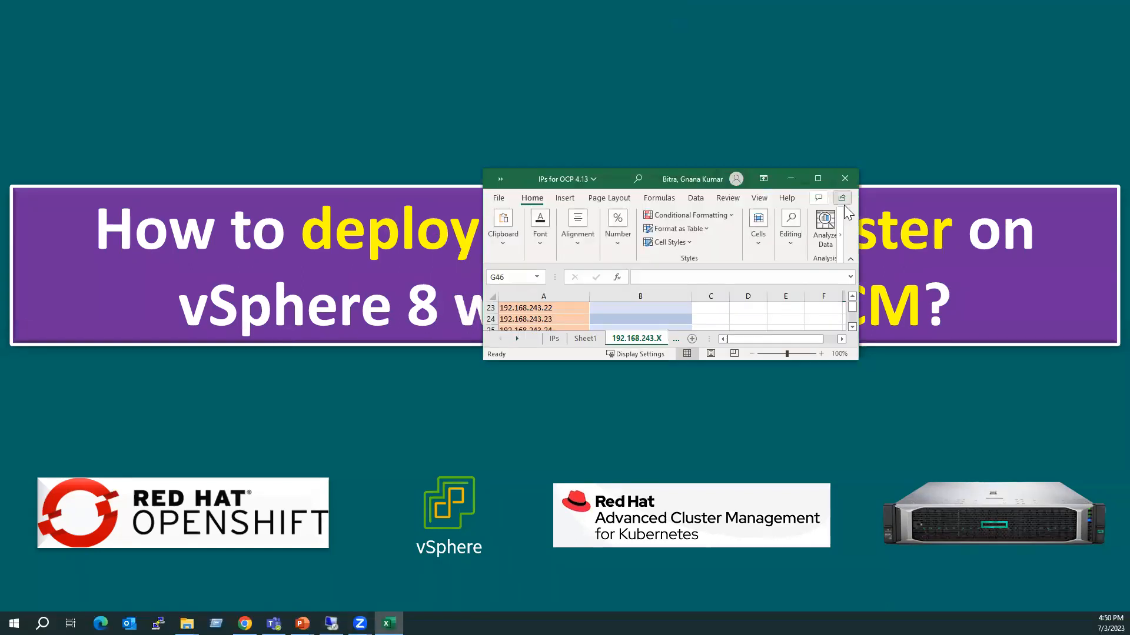
pyautogui.click(817, 177)
pyautogui.scroll(-2, 190, 411)
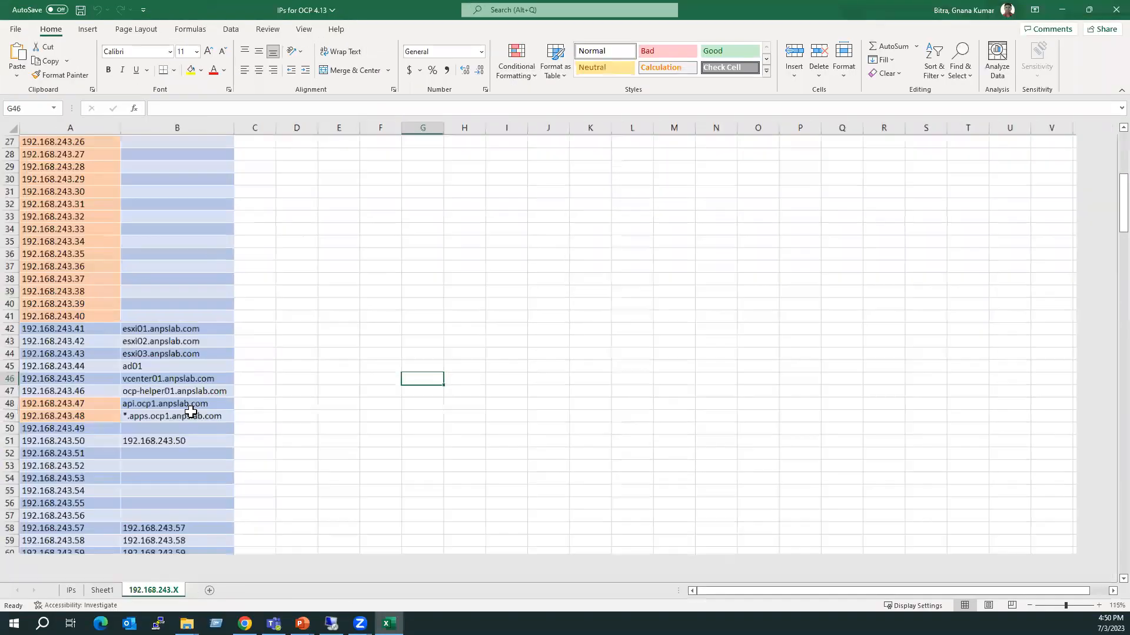
pyautogui.scroll(-2, 190, 412)
pyautogui.scroll(10, 190, 411)
pyautogui.keyDown('ctrl'); pyautogui.scroll(4, 190, 412); pyautogui.keyUp('ctrl')
pyautogui.scroll(-16, 191, 412)
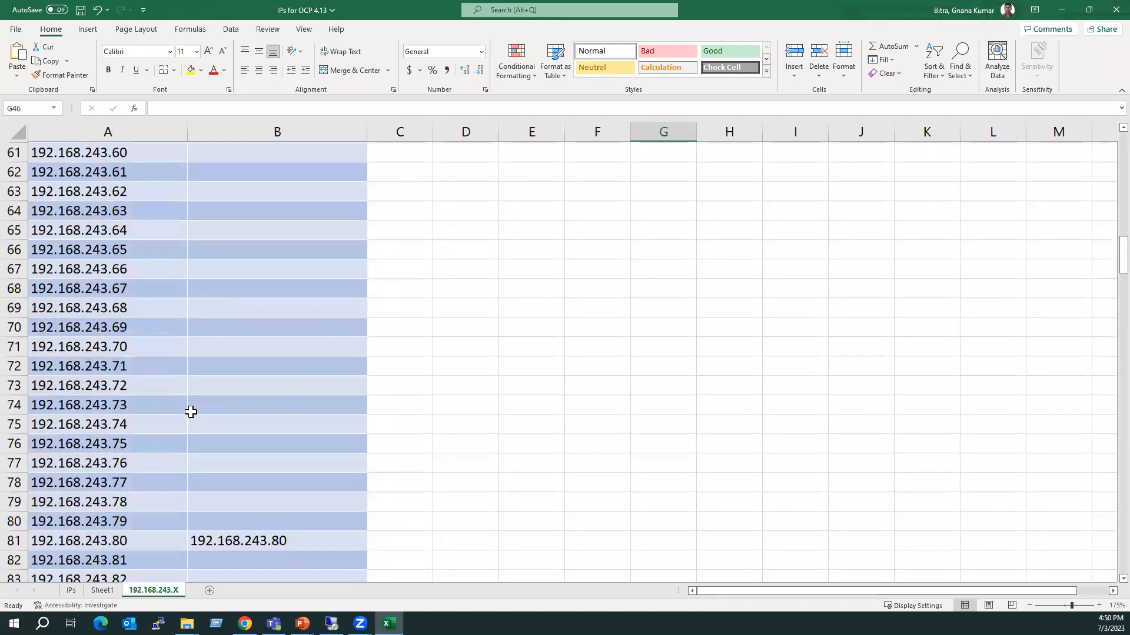
pyautogui.scroll(5, 191, 412)
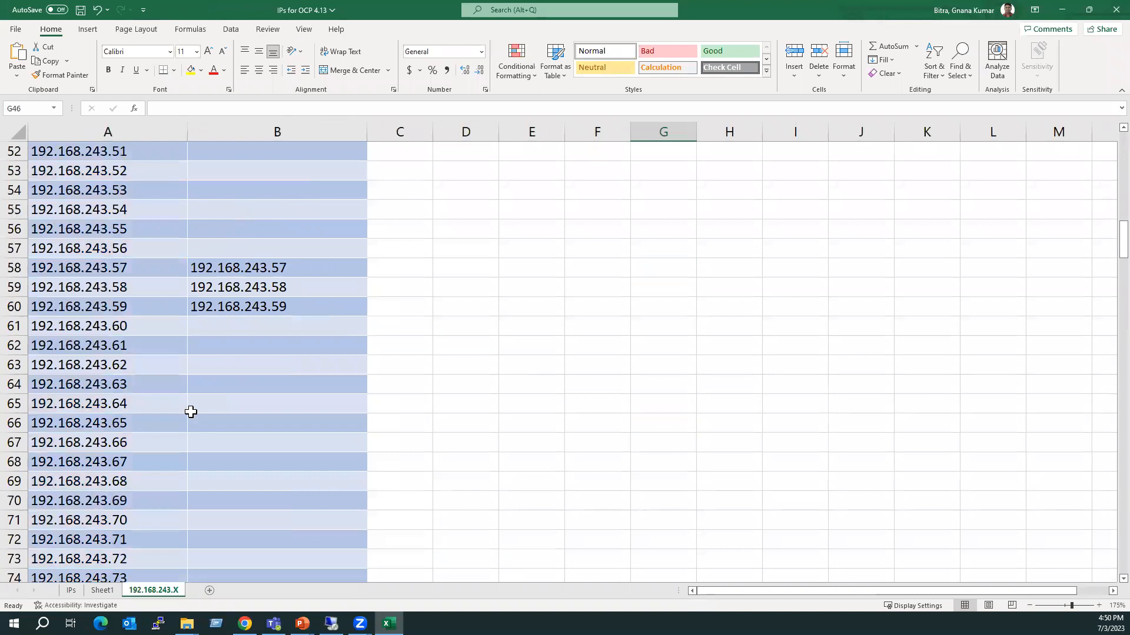
pyautogui.scroll(3, 191, 412)
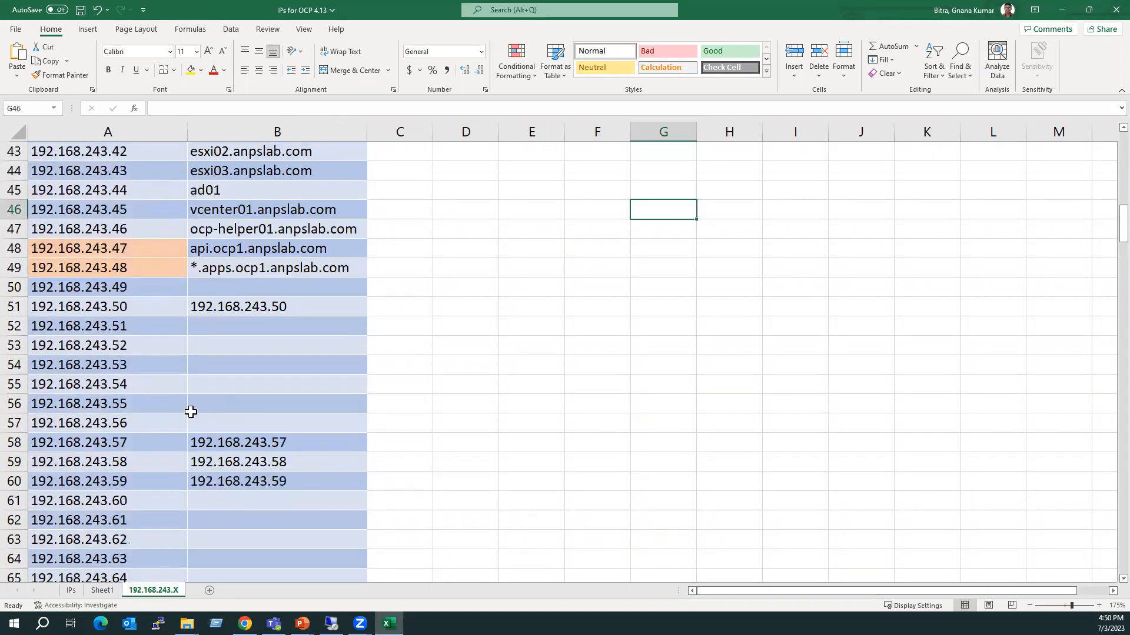
pyautogui.moveTo(139, 247); pyautogui.dragTo(243, 261)
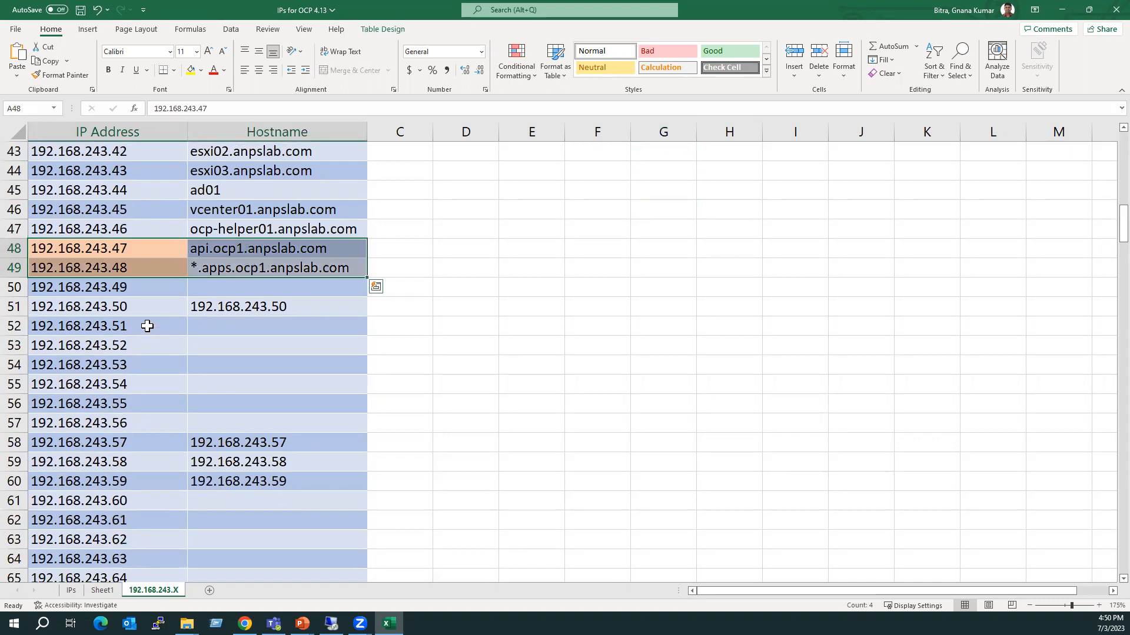
pyautogui.moveTo(147, 326); pyautogui.dragTo(247, 352)
# Step: Copy the hostnames api.ocp1.anpslab.com and *.apps.ocp1.anpslab.com into the Hostname cells for 192.168.243.51 and 192.168.243.52
pyautogui.moveTo(273, 250); pyautogui.dragTo(278, 268)
pyautogui.hotkey('ctrl', 'c')
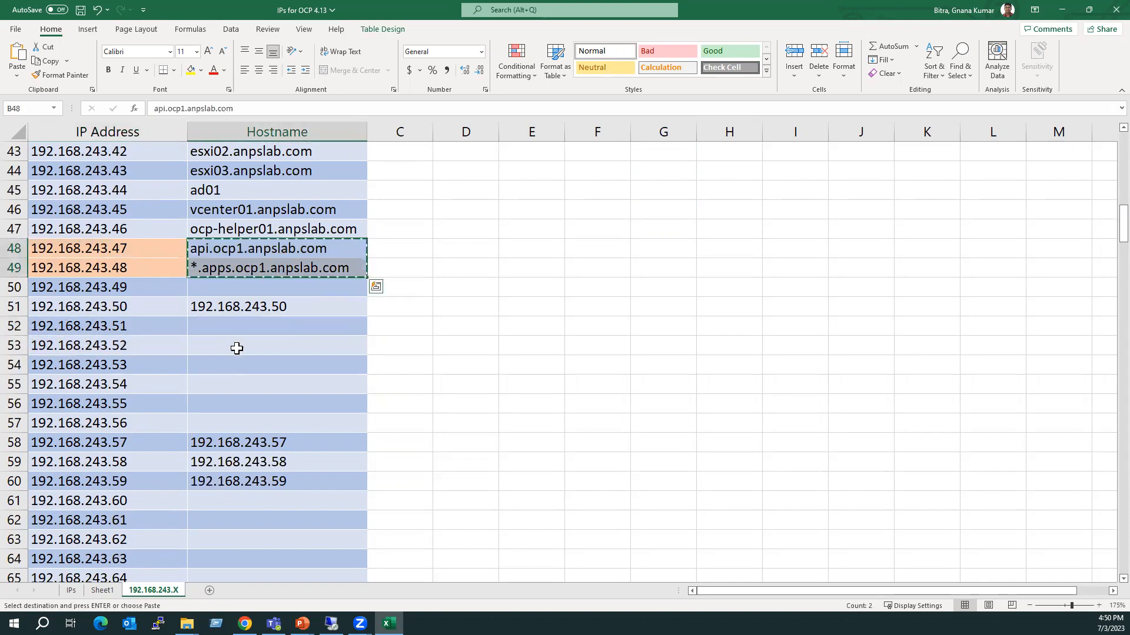
pyautogui.click(253, 326)
pyautogui.hotkey('ctrl', 'v')
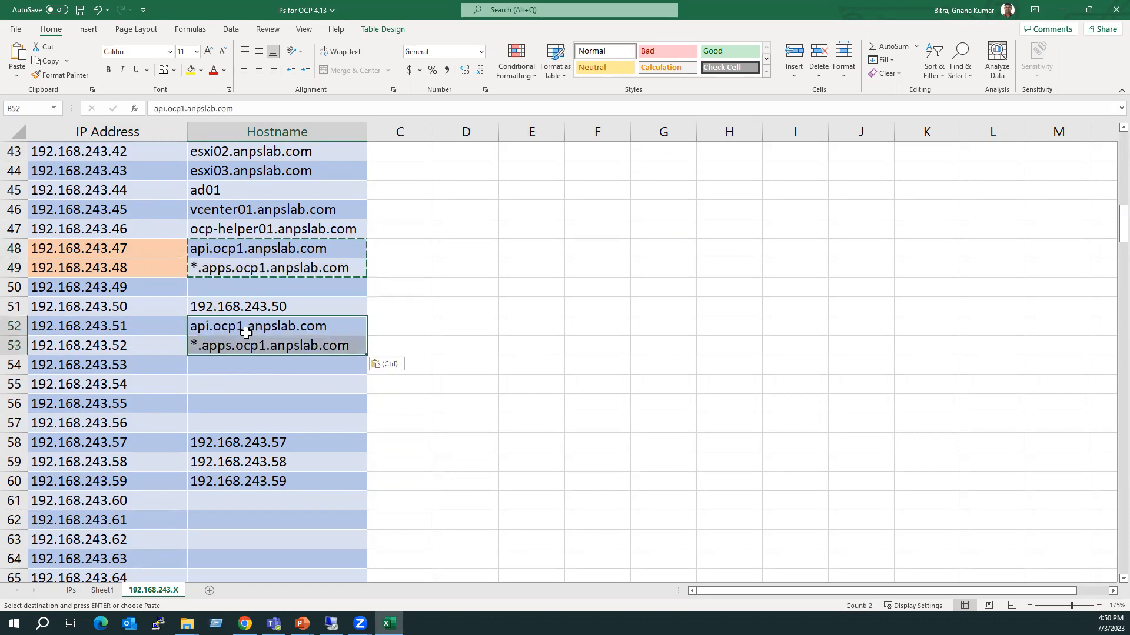
# Step: Change the hostnames for 192.168.243.51 and 192.168.243.52 to api.ocp2.anpslab.com and *.apps.ocp2.anpslab.com
pyautogui.doubleClick(244, 325)
pyautogui.press('BackSpace')
pyautogui.write('2')
pyautogui.doubleClick(266, 340)
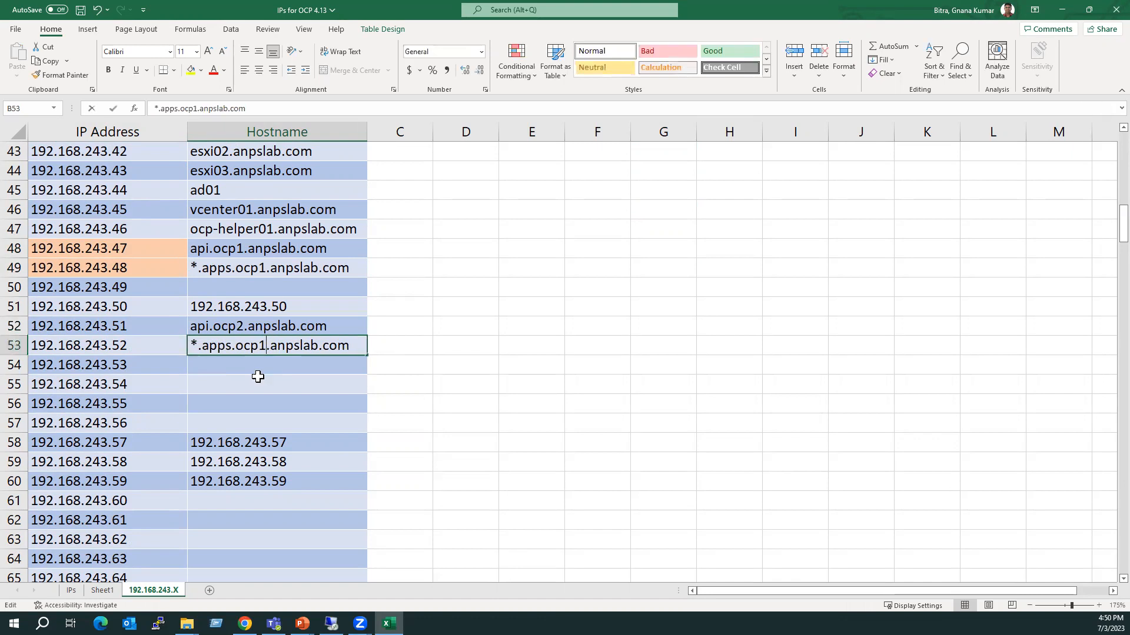
pyautogui.press('BackSpace')
pyautogui.write('2')
pyautogui.click(258, 376)
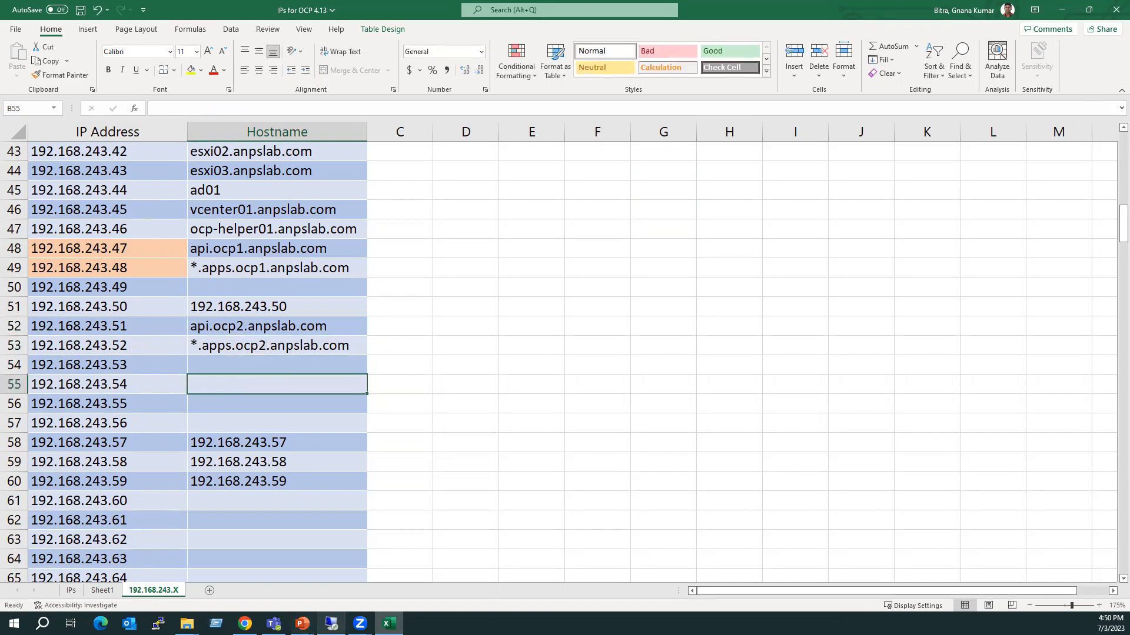
# Step: Switch to DNS Manager in the full-screen remote desktop session on 192.168.243.44
pyautogui.click(331, 624)
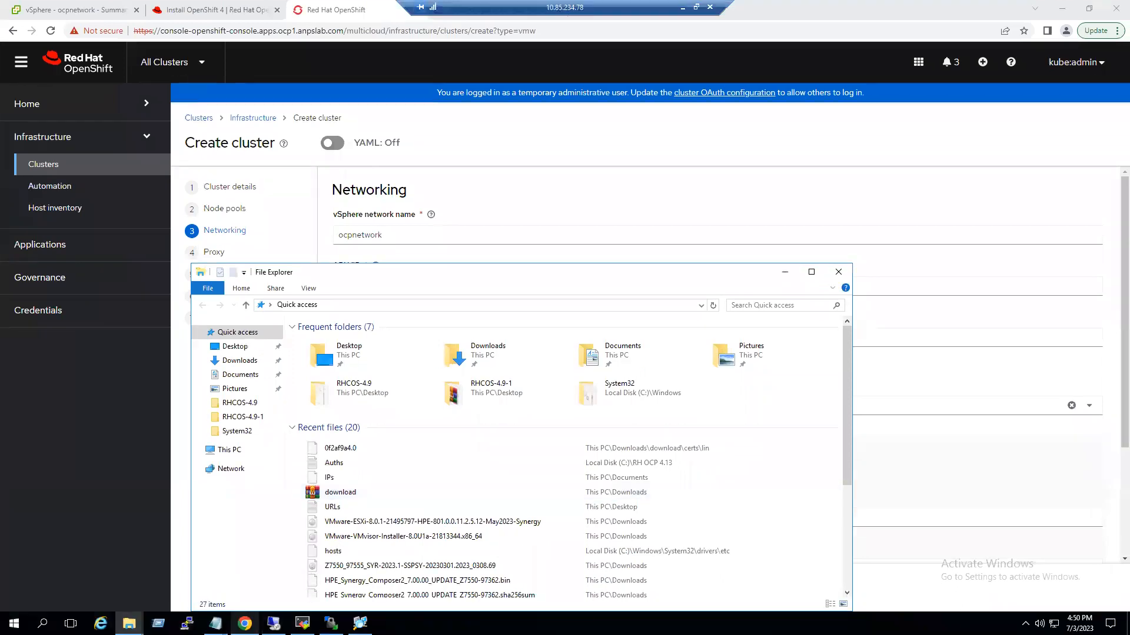
pyautogui.click(274, 624)
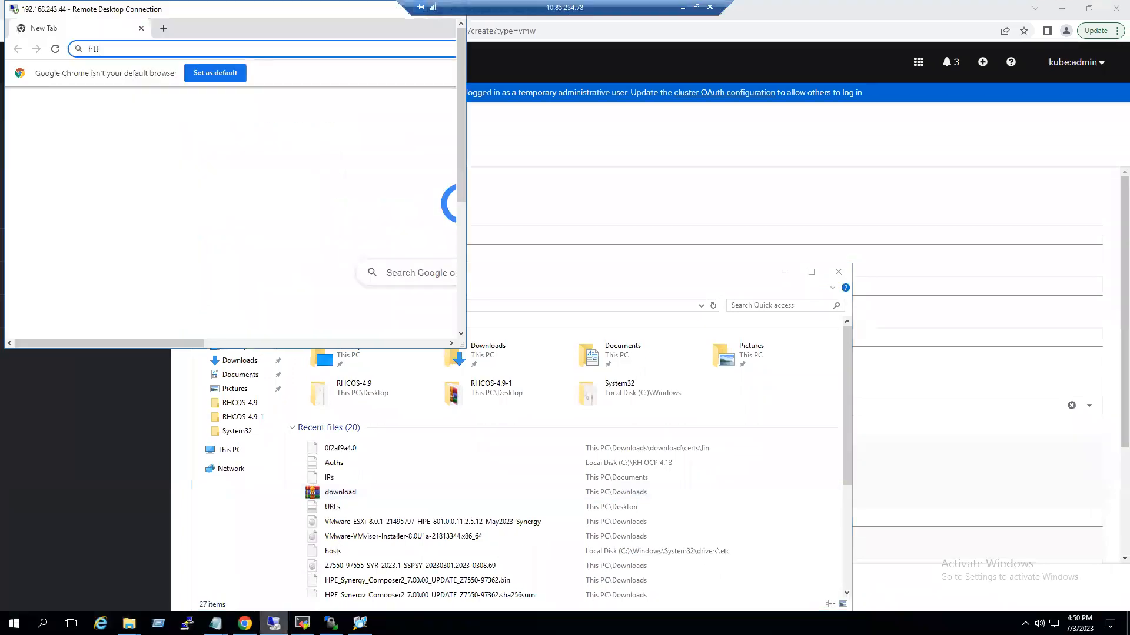
pyautogui.doubleClick(302, 13)
pyautogui.click(361, 624)
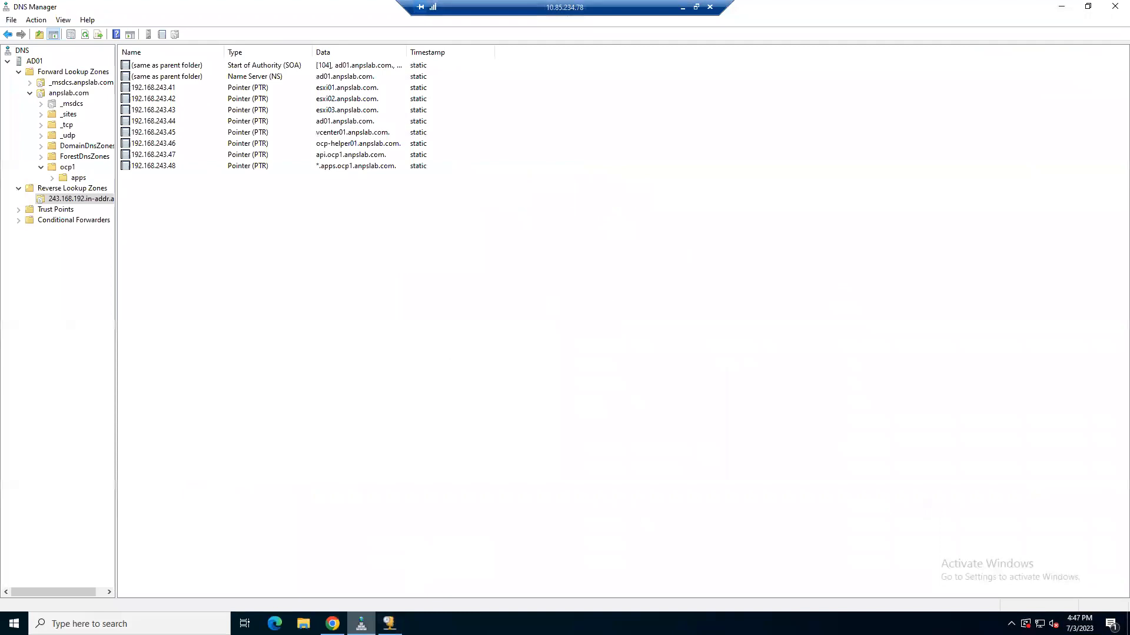
# Step: Add host record api.ocp2 with IP 192.168.243.51 to the anpslab.com zone, with a PTR record and updates allowed for authenticated users
pyautogui.click(63, 95)
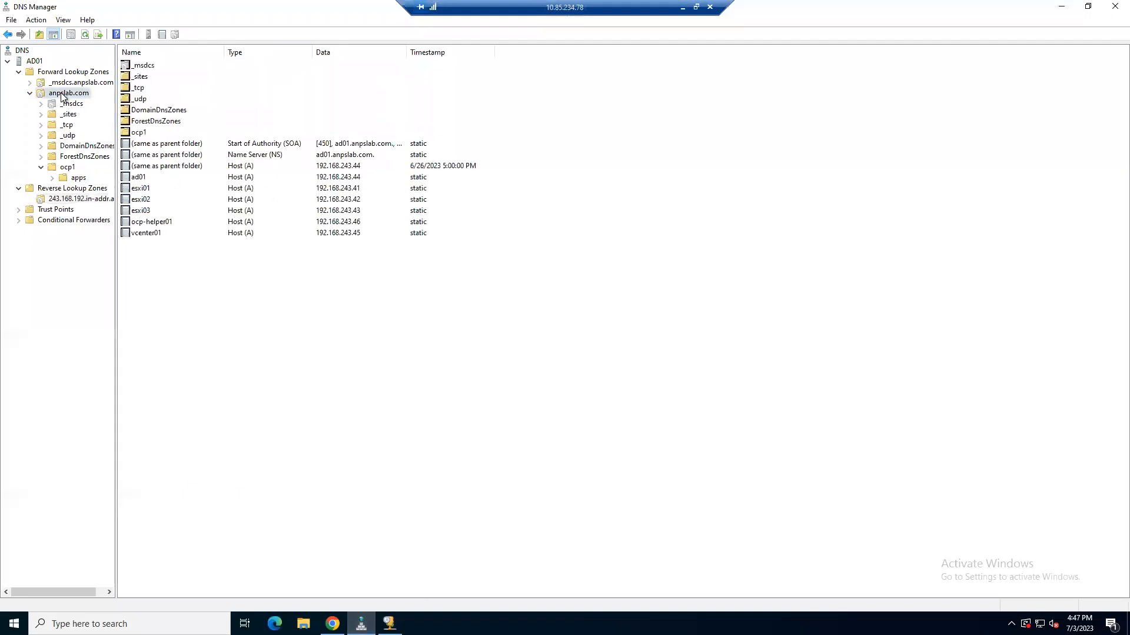
pyautogui.rightClick(63, 94)
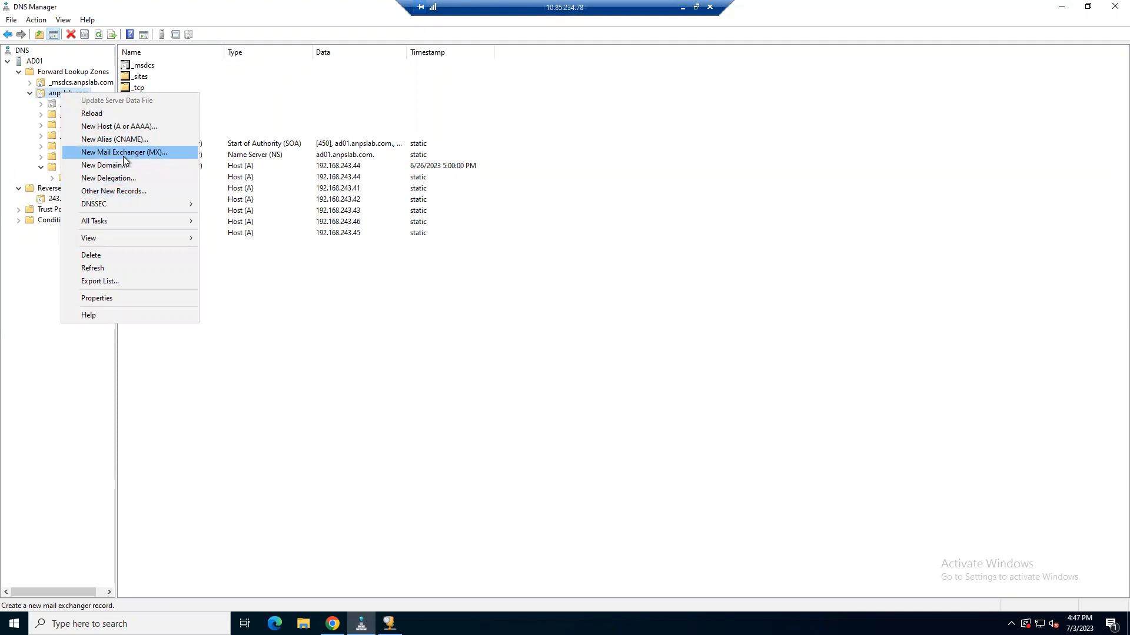
pyautogui.click(135, 129)
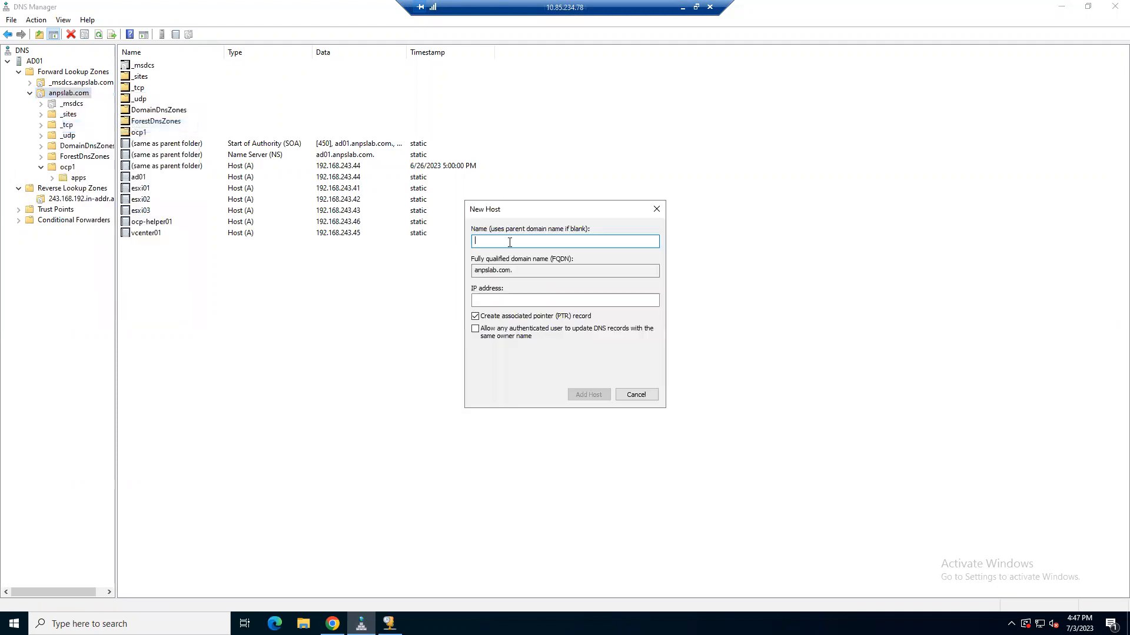
pyautogui.write('api.ocp2')
pyautogui.click(523, 300)
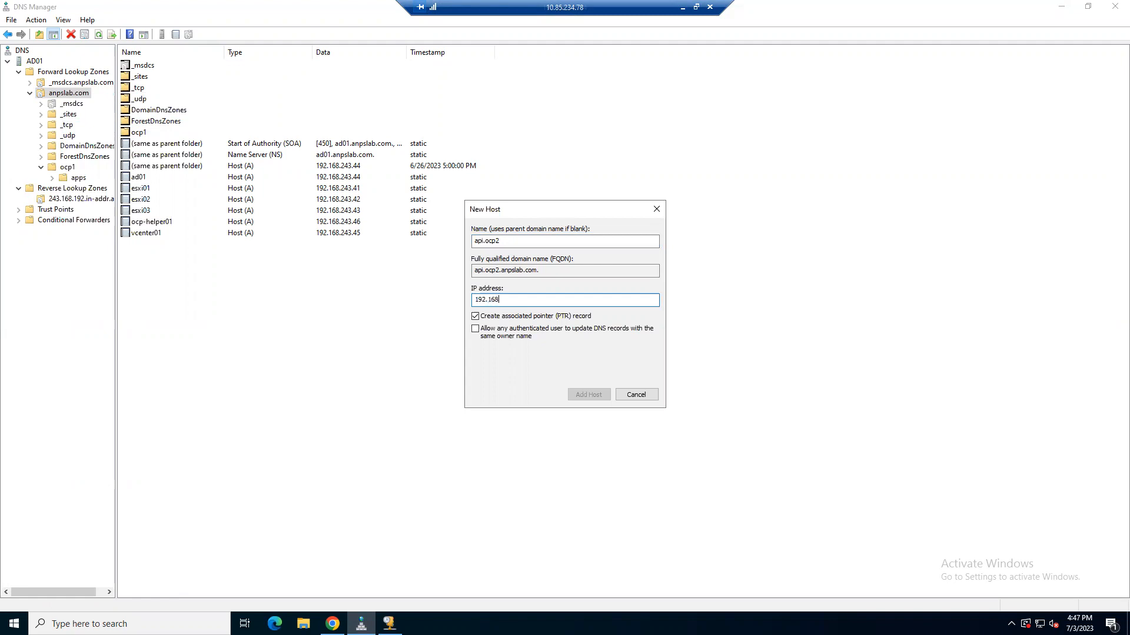
pyautogui.write('192.168.243.51')
pyautogui.click(510, 332)
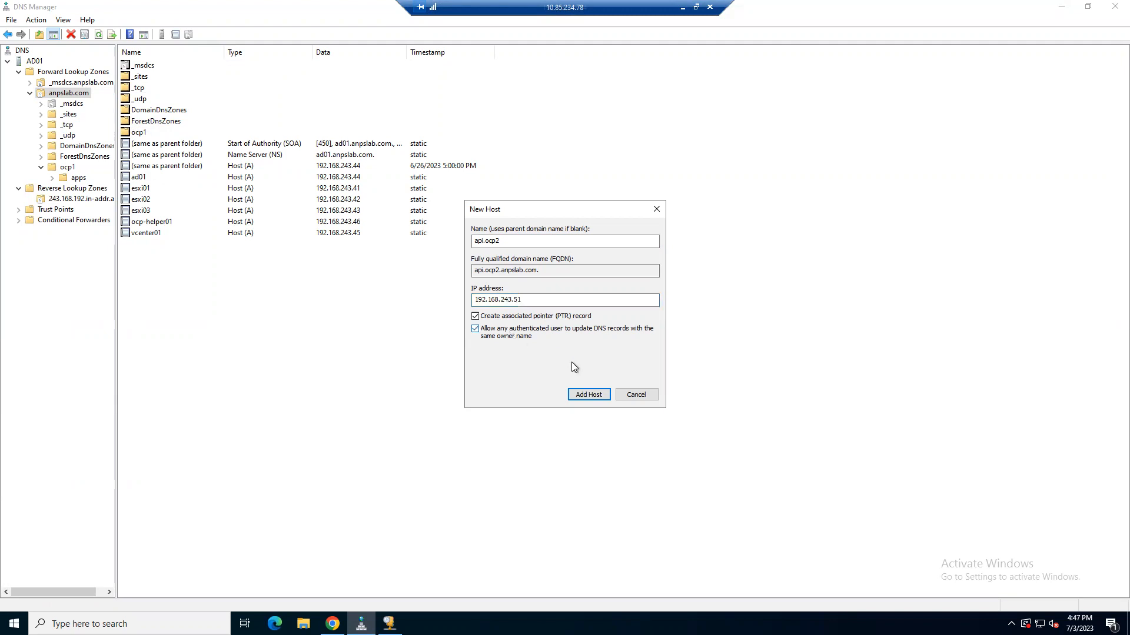
pyautogui.click(585, 395)
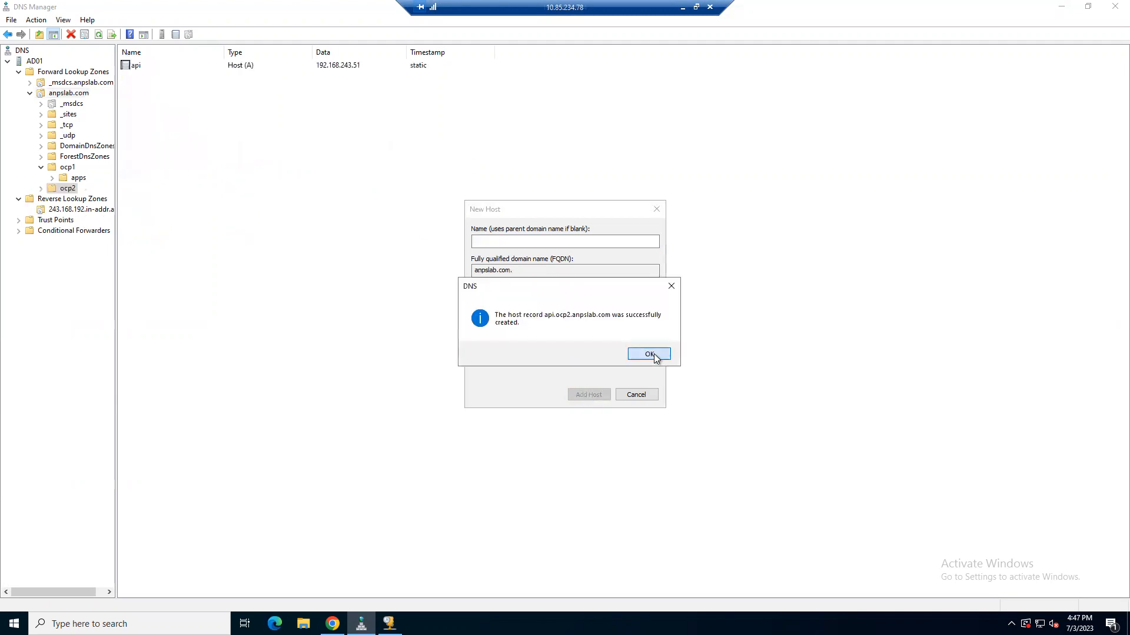
pyautogui.click(658, 357)
pyautogui.click(638, 394)
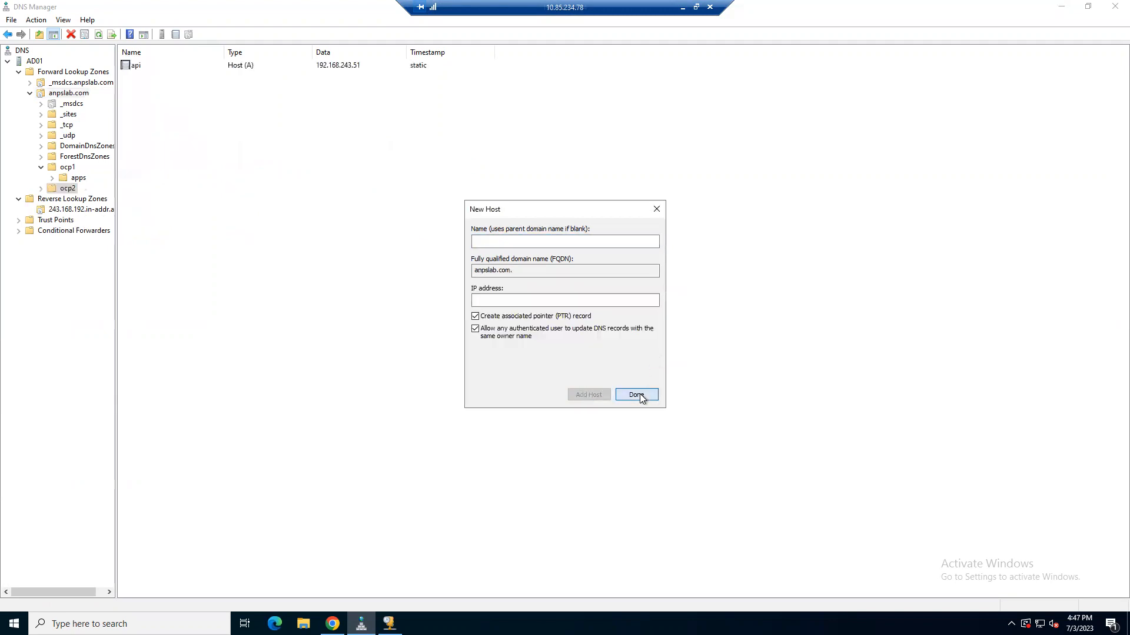
# Step: Add host record *.apps.ocp2 with IP 192.168.243.52 to the anpslab.com zone, with a PTR record and updates allowed for authenticated users
pyautogui.rightClick(63, 94)
pyautogui.click(82, 123)
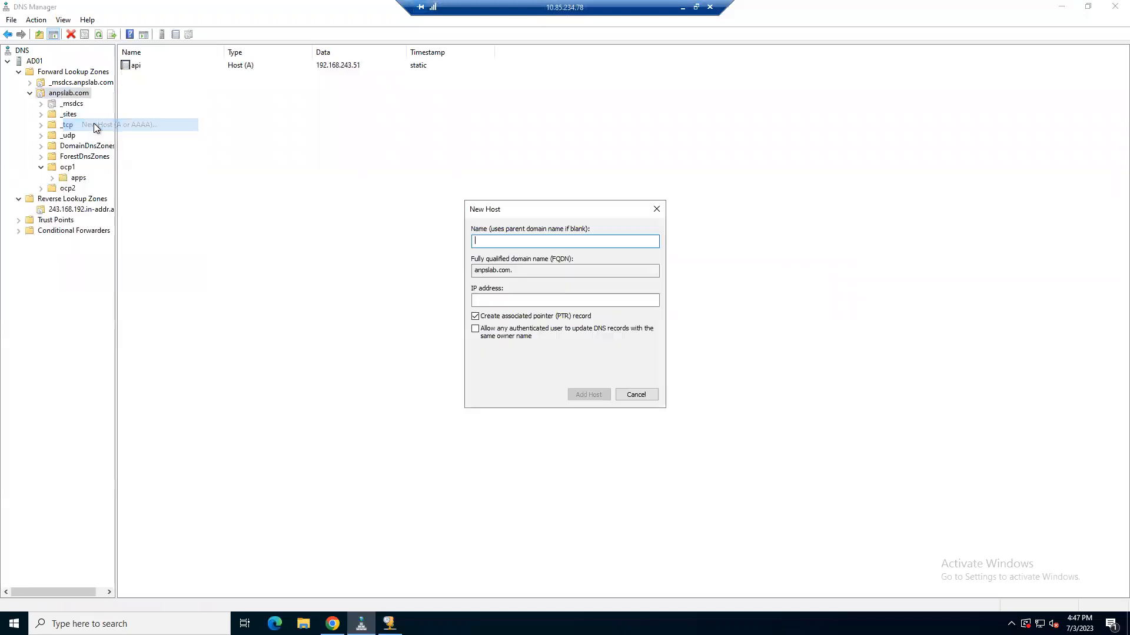
pyautogui.write('*.apps.ocp2')
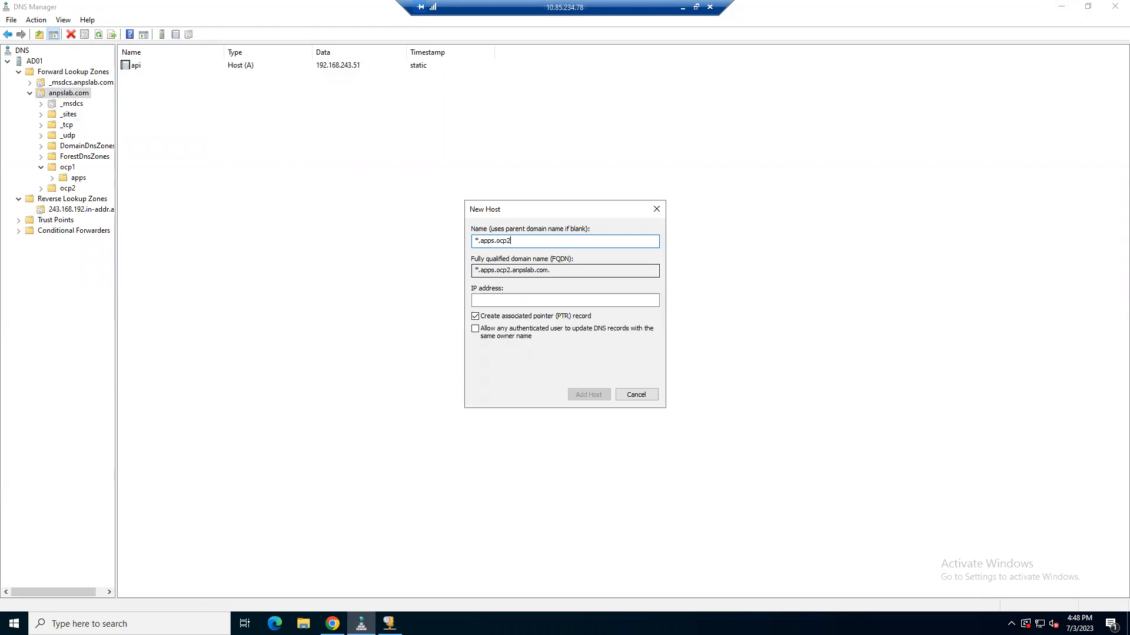
pyautogui.click(576, 300)
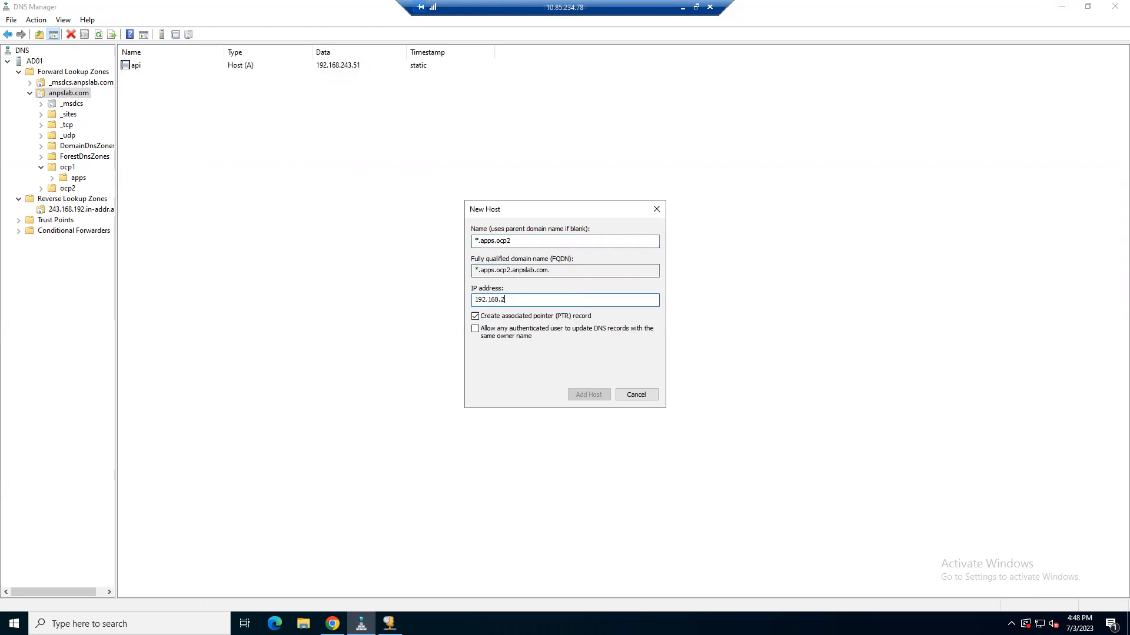
pyautogui.write('192.168.243.52')
pyautogui.click(577, 331)
pyautogui.click(589, 394)
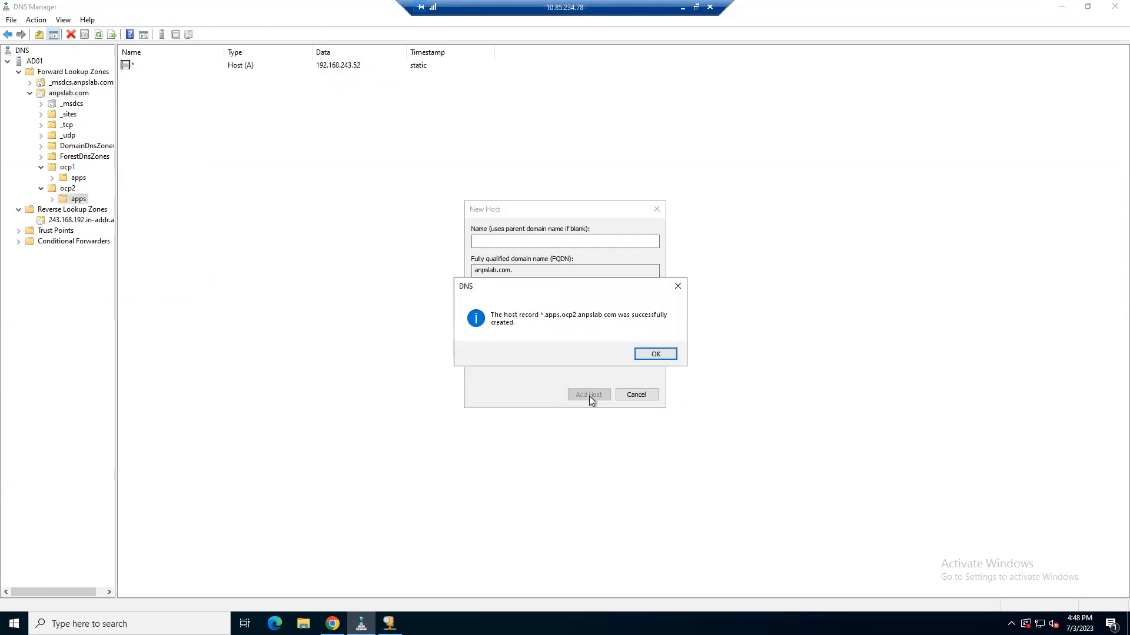
pyautogui.click(654, 353)
pyautogui.click(637, 395)
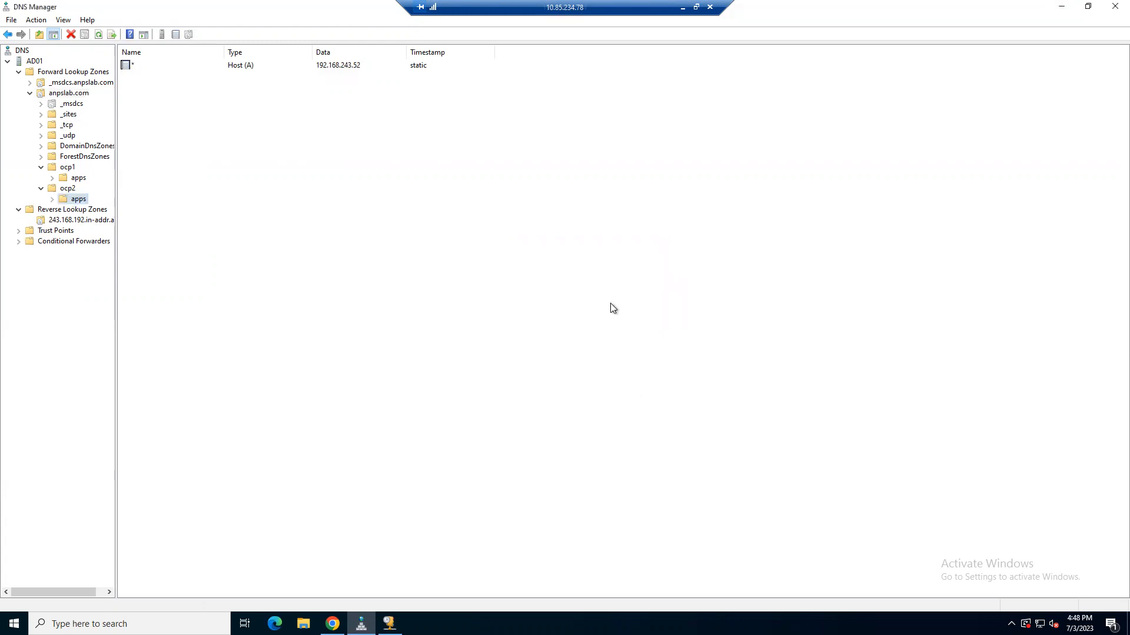
# Step: Refresh the 243.168.192 reverse lookup zone and check the pointer records for 192.168.243.51 and 192.168.243.52
pyautogui.click(101, 222)
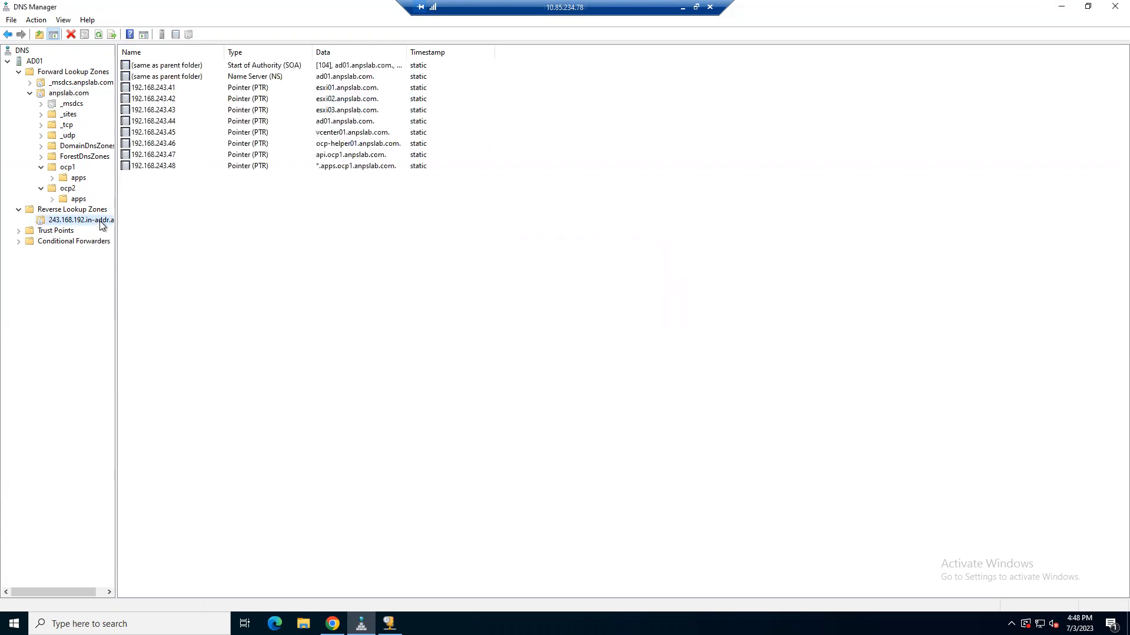
pyautogui.rightClick(214, 215)
pyautogui.click(247, 334)
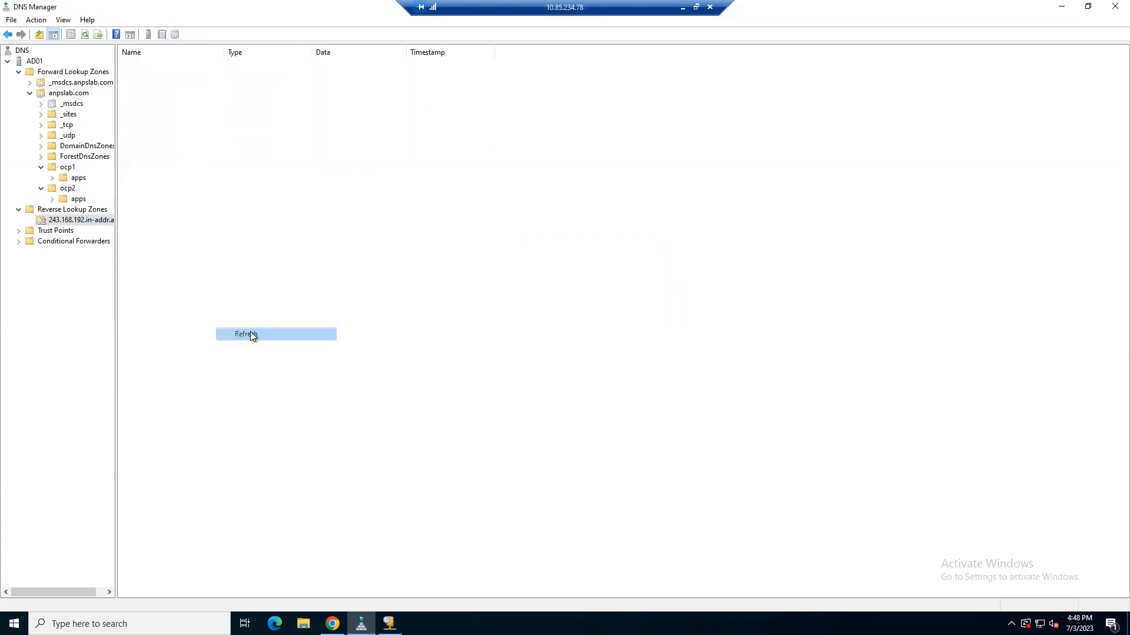
pyautogui.click(179, 179)
pyautogui.keyDown('shift'); pyautogui.click(173, 188); pyautogui.keyUp('shift')
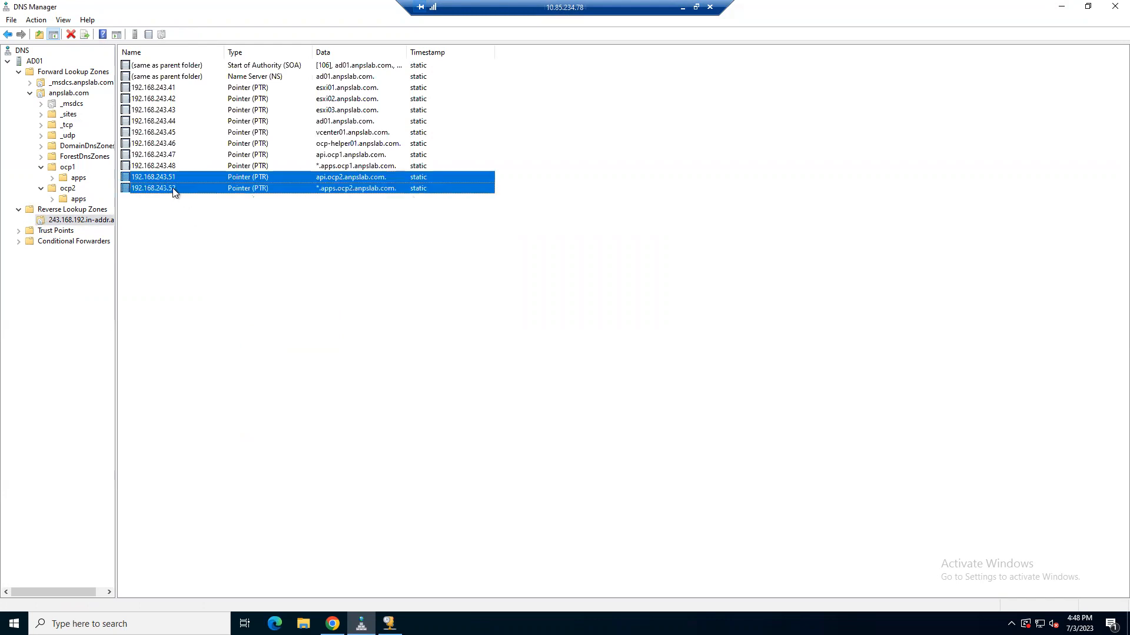
pyautogui.click(221, 255)
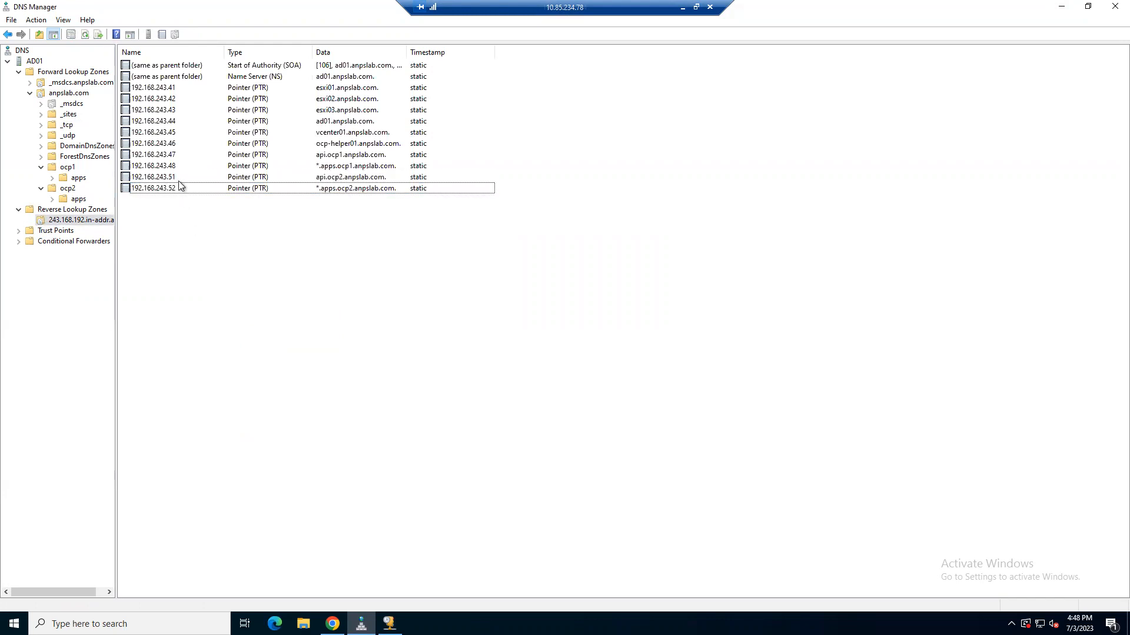
# Step: Return to the Create cluster networking page in Chrome and close the File Explorer window covering it
pyautogui.click(683, 8)
pyautogui.click(331, 624)
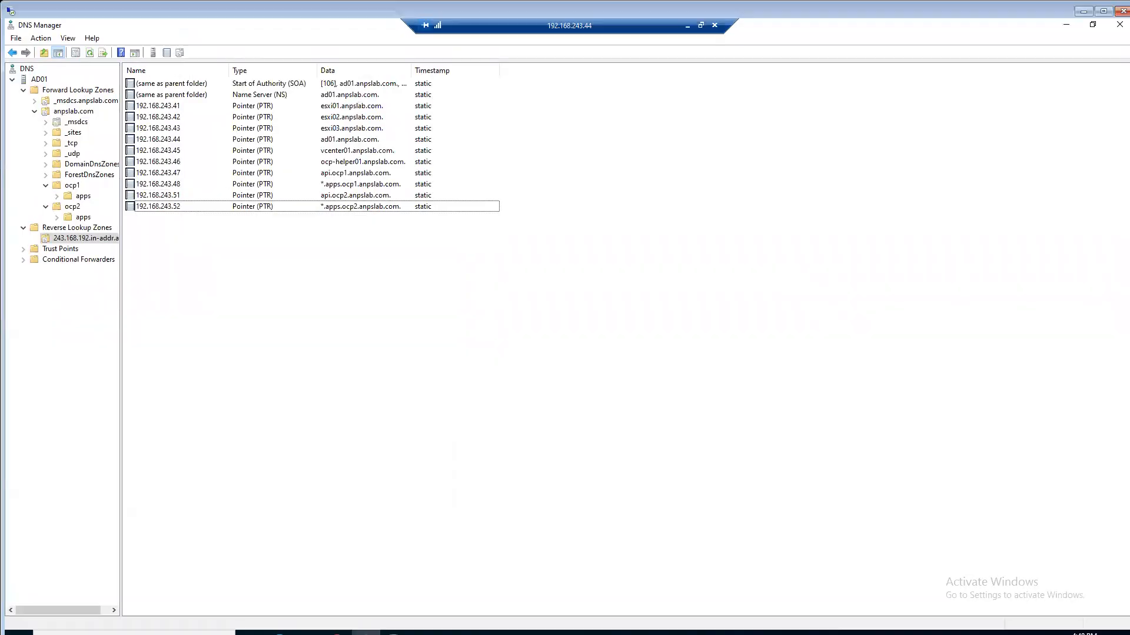
pyautogui.moveTo(514, 6); pyautogui.dragTo(264, 7)
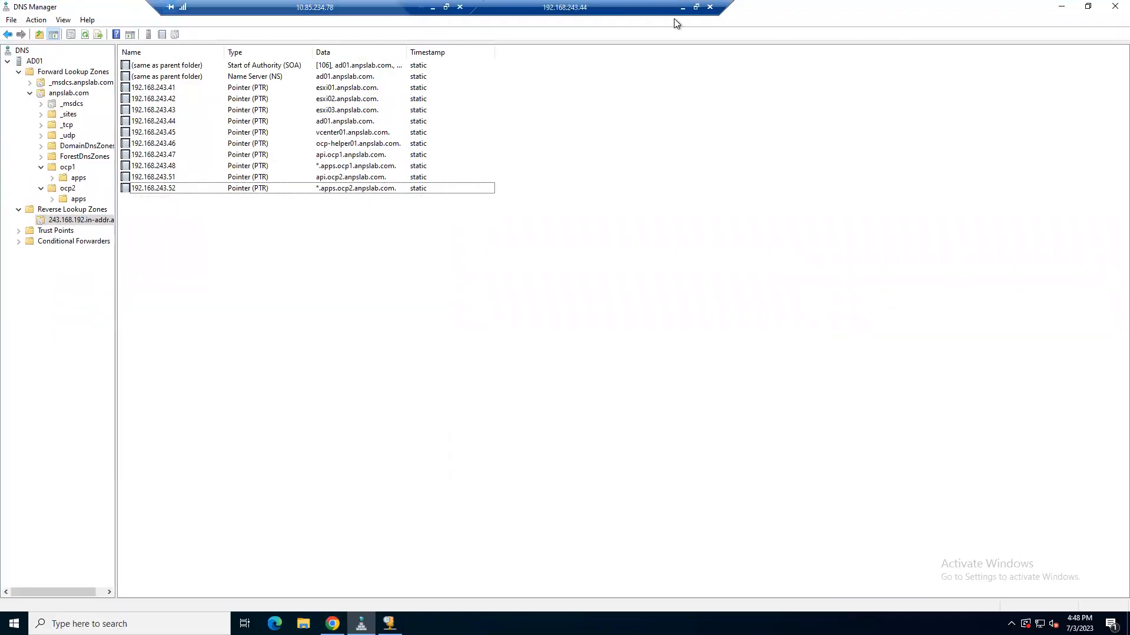
pyautogui.click(685, 7)
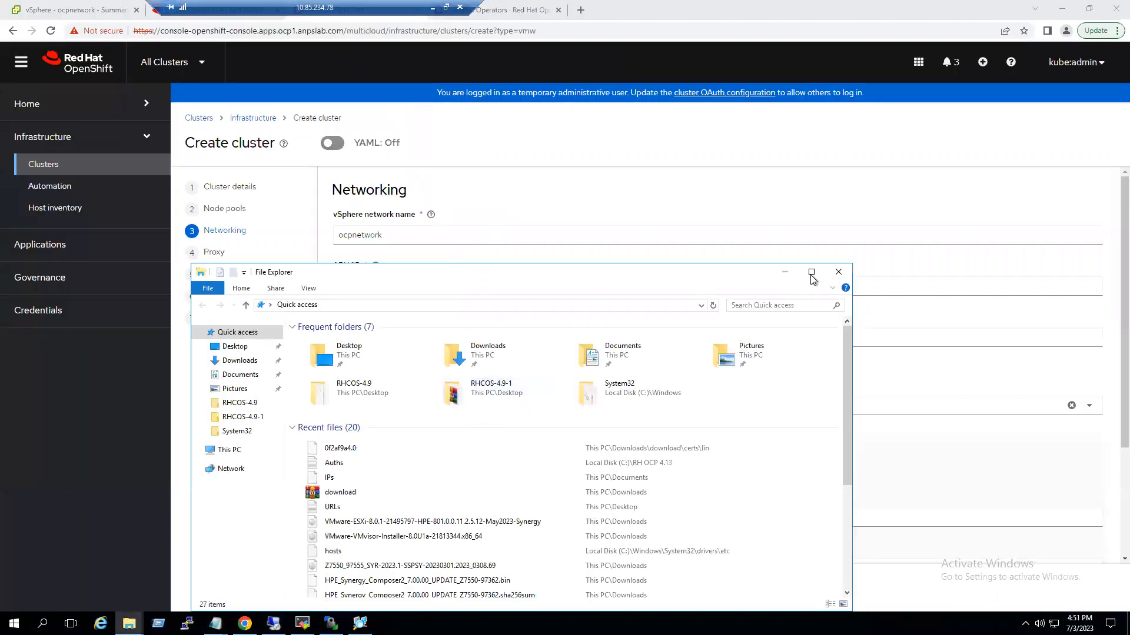
pyautogui.click(839, 273)
# Step: Set the new cluster's API VIP to 192.168.243.51
pyautogui.click(371, 285)
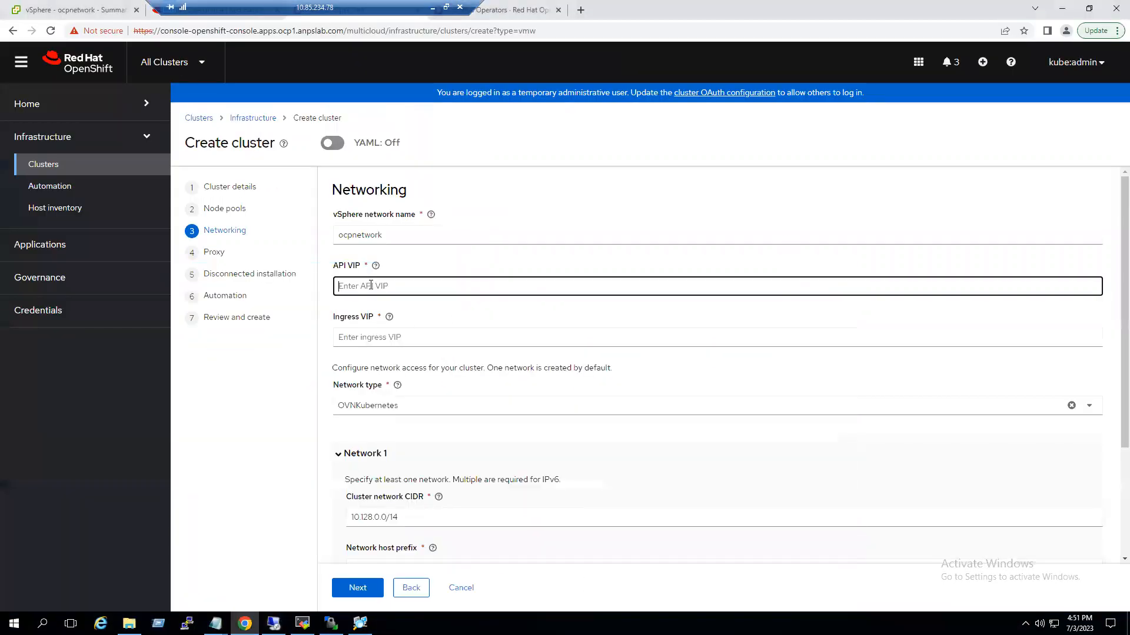
pyautogui.write('192')
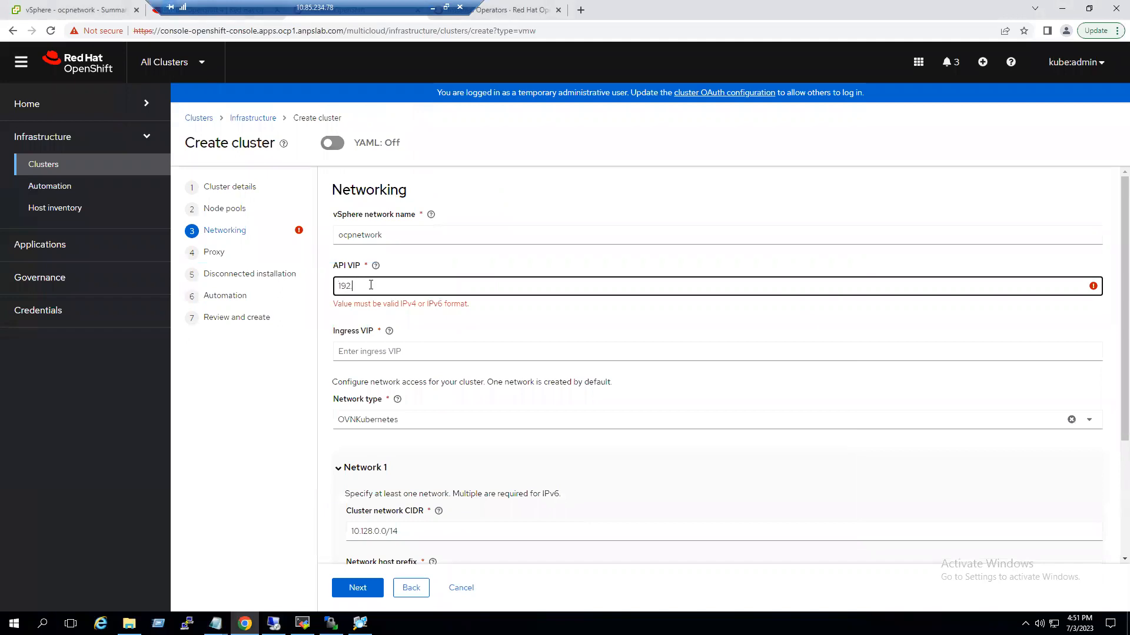
pyautogui.write('.168.243.51')
pyautogui.press('Tab')
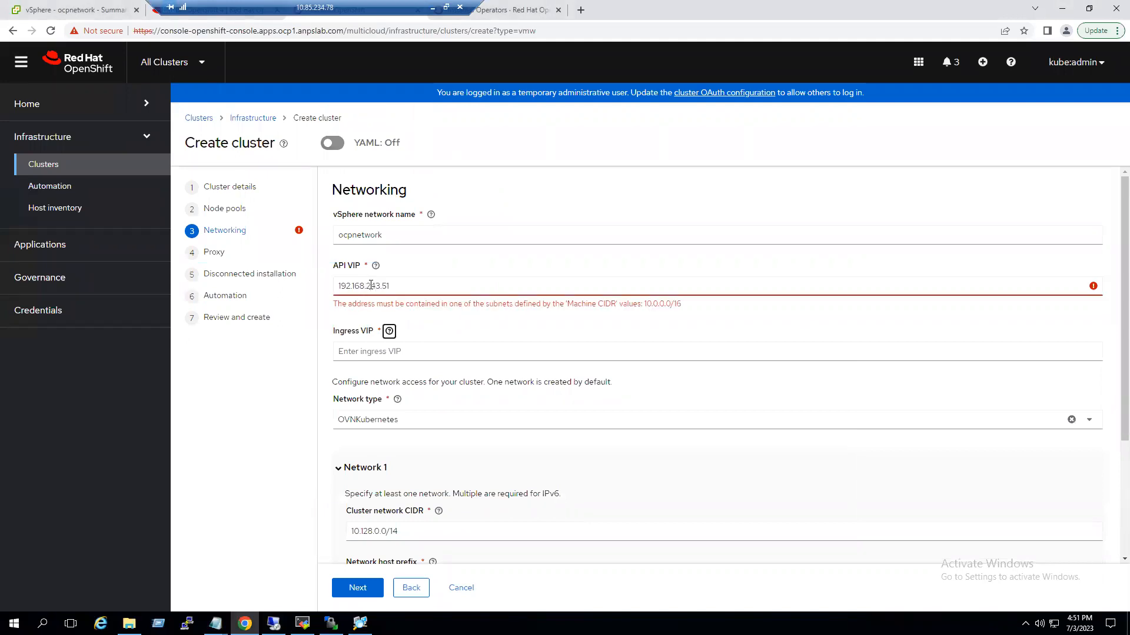
# Step: Set the Machine CIDR of Network 1 to 192.168.243.0/24 so that it covers the API VIP's subnet
pyautogui.moveTo(453, 312); pyautogui.dragTo(630, 303)
pyautogui.click(668, 316)
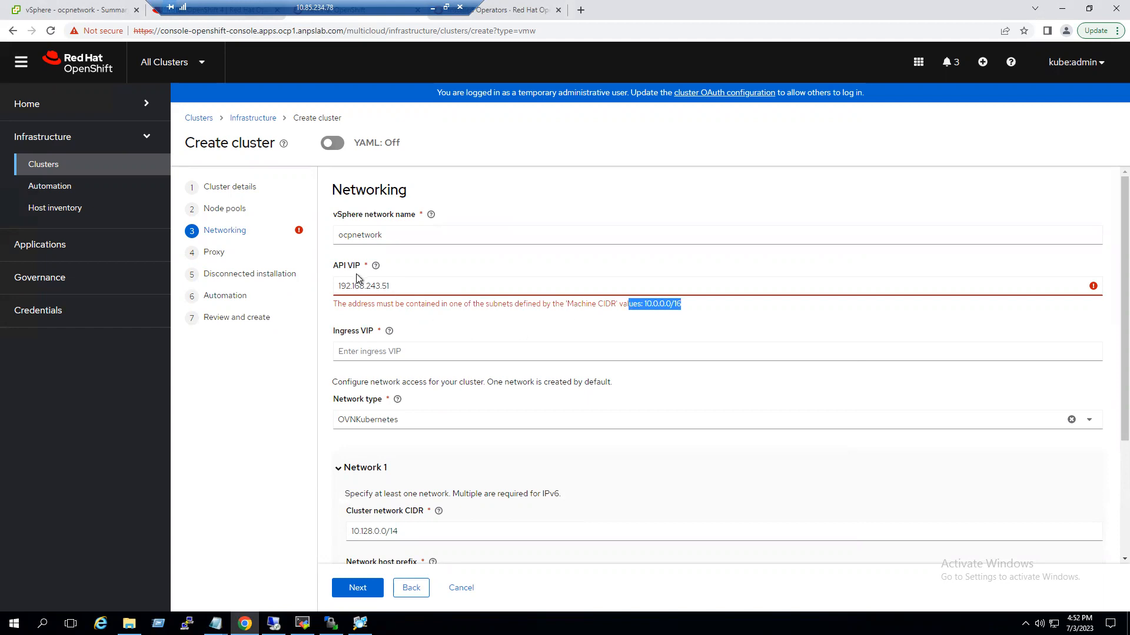
pyautogui.moveTo(567, 304); pyautogui.dragTo(617, 304)
pyautogui.scroll(-3, 504, 396)
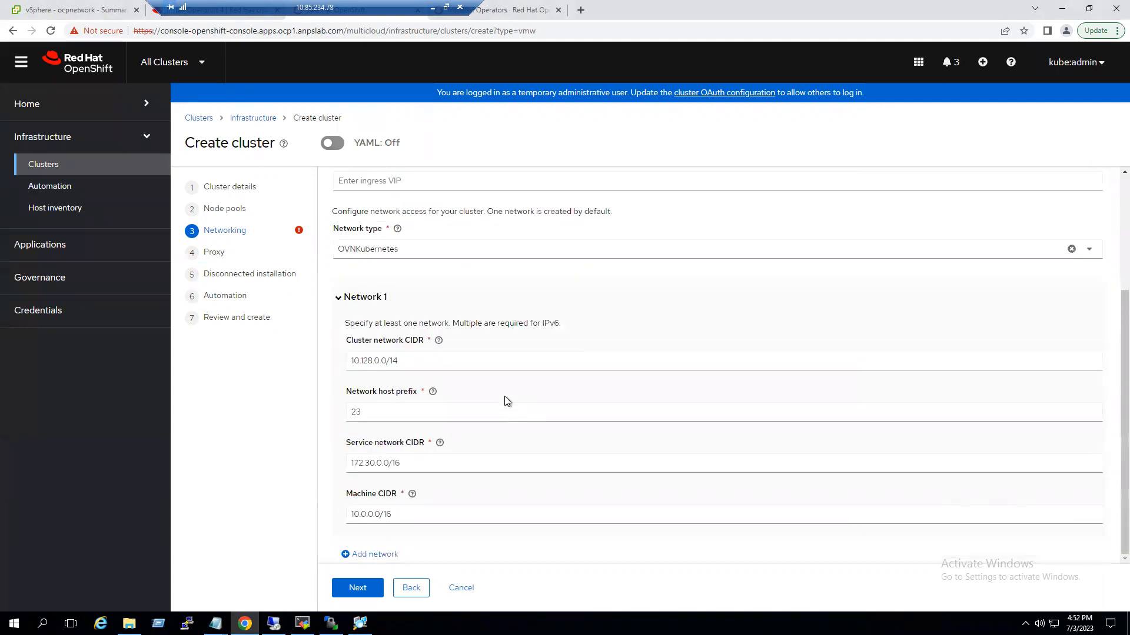
pyautogui.click(392, 515)
pyautogui.tripleClick(399, 514)
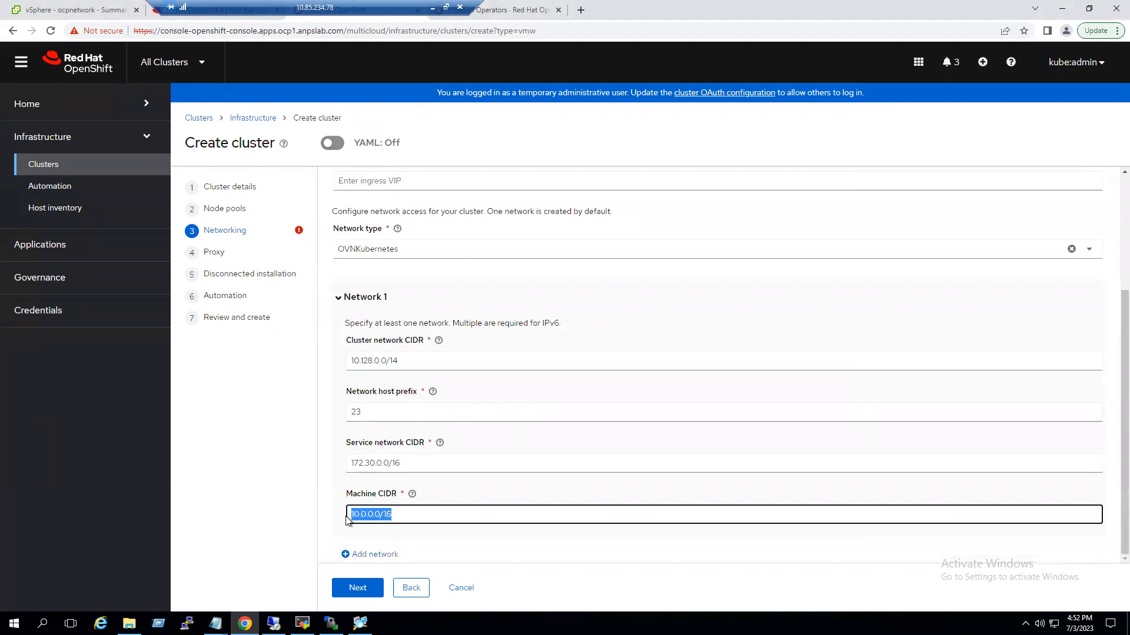
pyautogui.write('1')
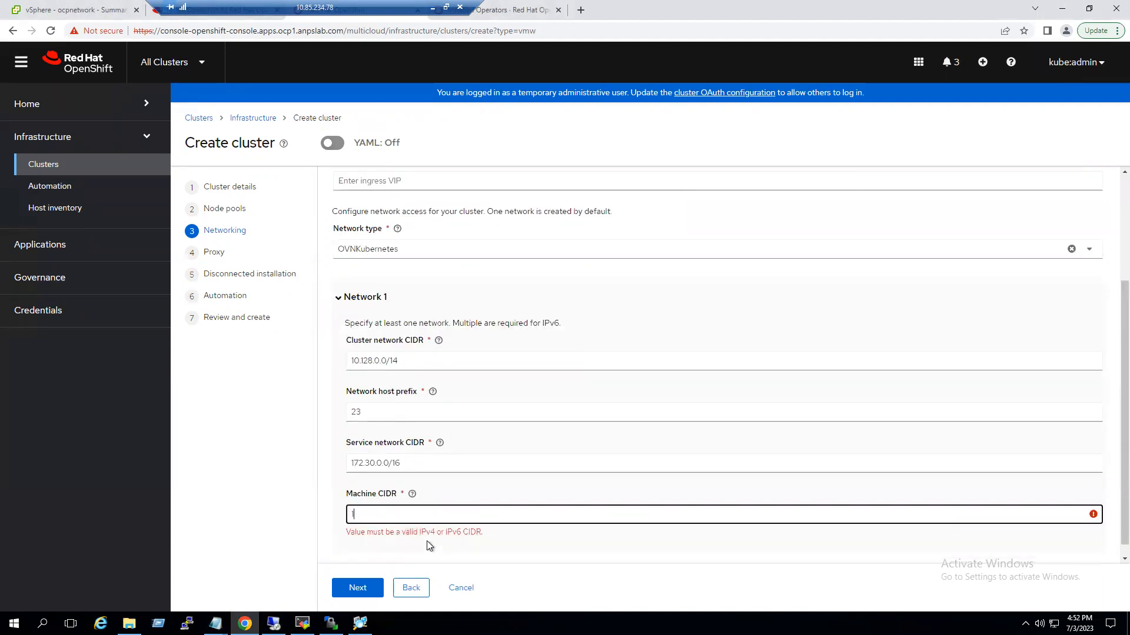
pyautogui.write('92.168.243.0/24')
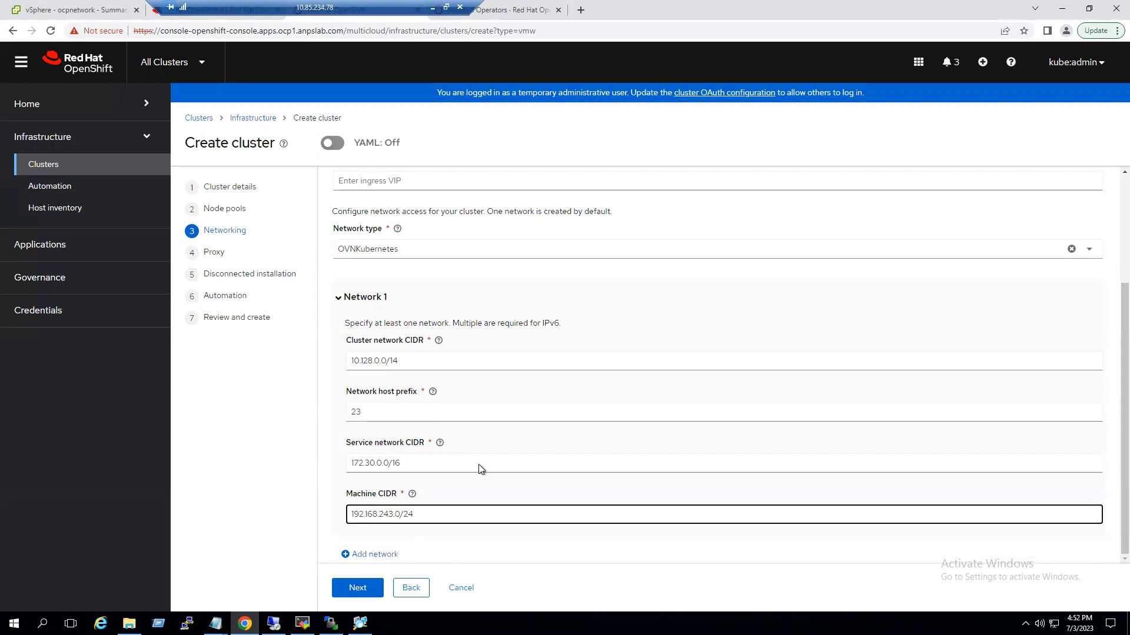
# Step: Set the cluster's ingress VIP to 192.168.243.52 and continue to the proxy settings
pyautogui.scroll(5, 479, 465)
pyautogui.moveTo(390, 286); pyautogui.dragTo(339, 285)
pyautogui.hotkey('ctrl', 'c')
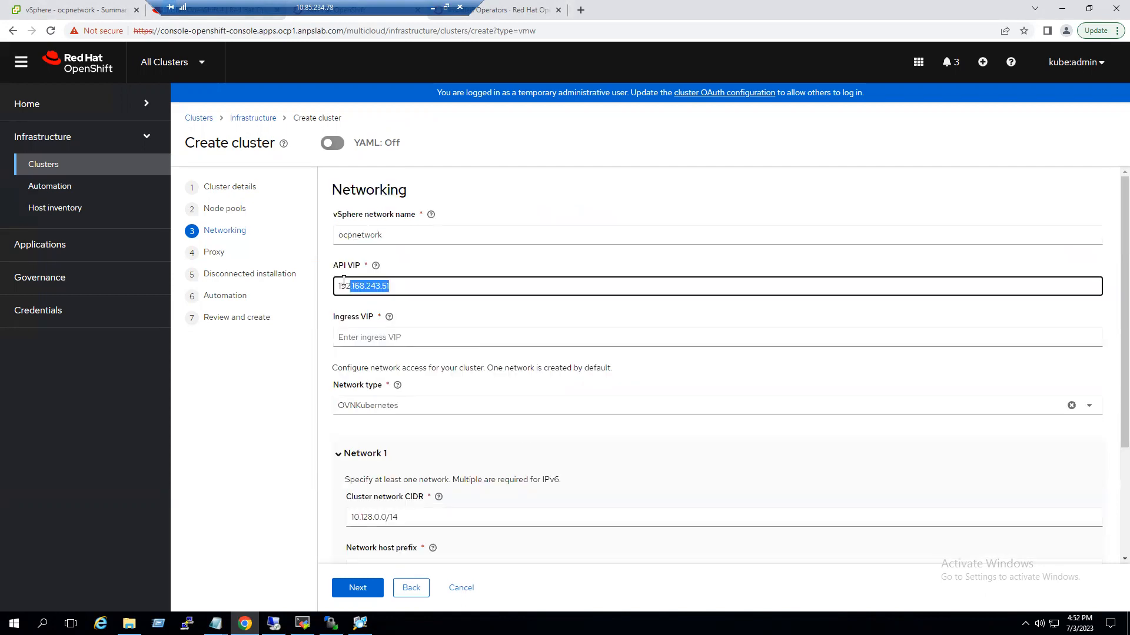
pyautogui.click(408, 337)
pyautogui.hotkey('ctrl', 'v')
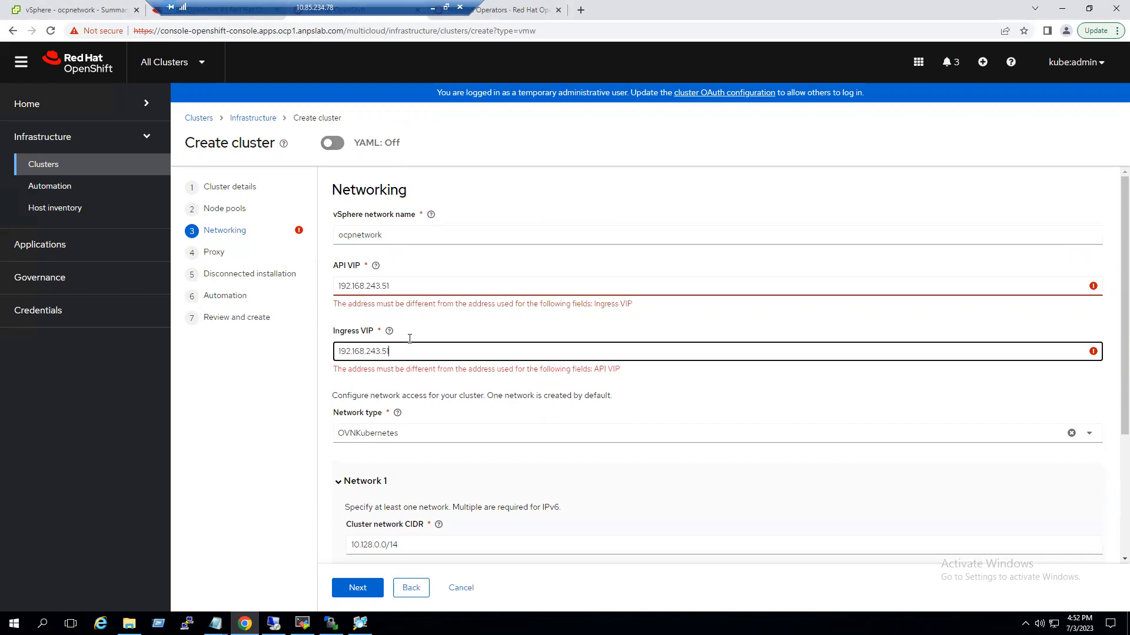
pyautogui.press('BackSpace')
pyautogui.write('2')
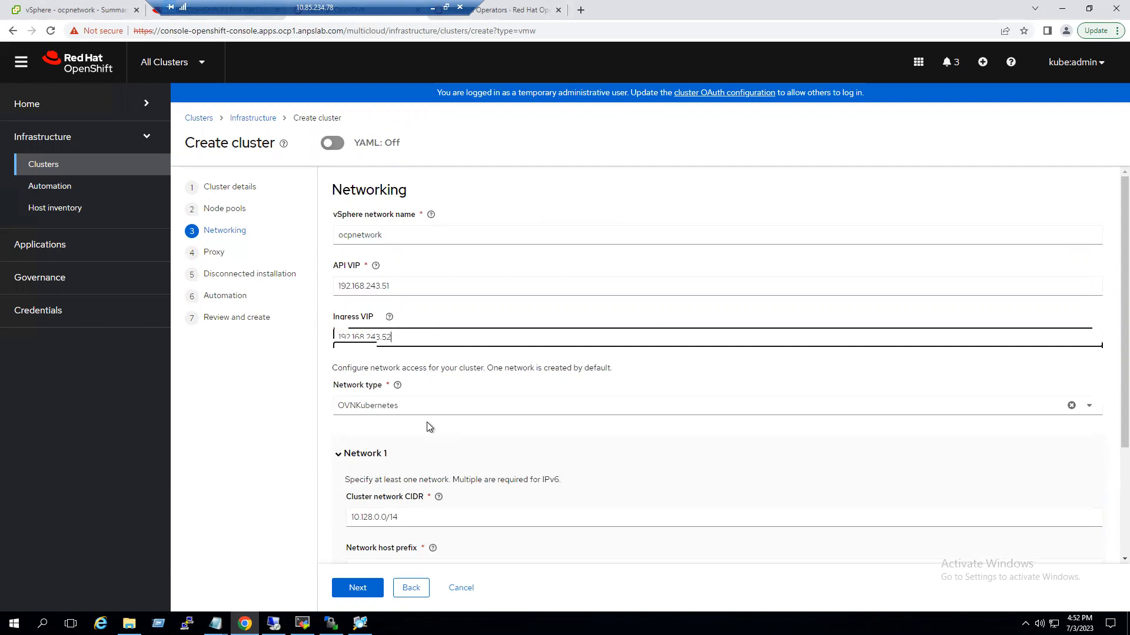
pyautogui.scroll(-3, 428, 423)
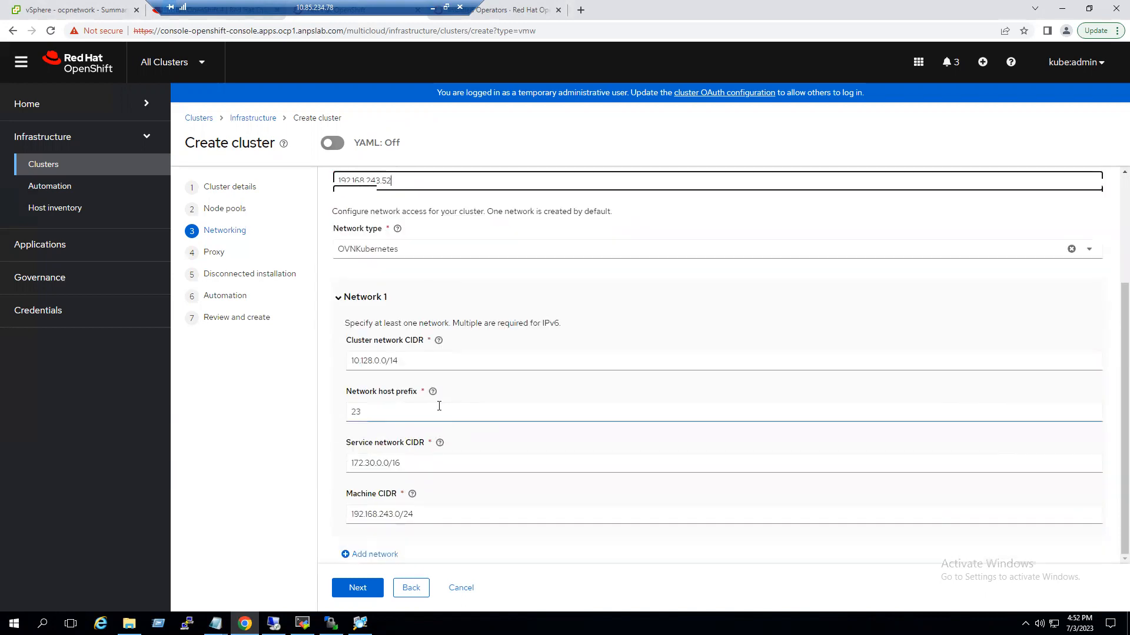
pyautogui.click(359, 589)
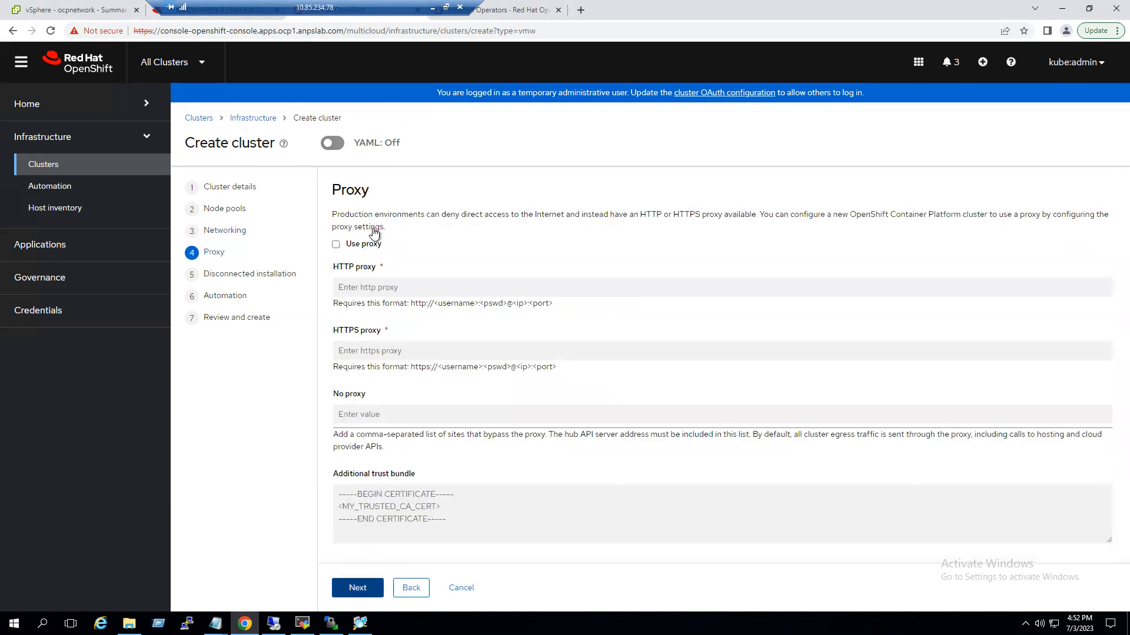
# Step: Proceed to the review page without configuring a proxy, a disconnected installation or an automation template
pyautogui.click(361, 591)
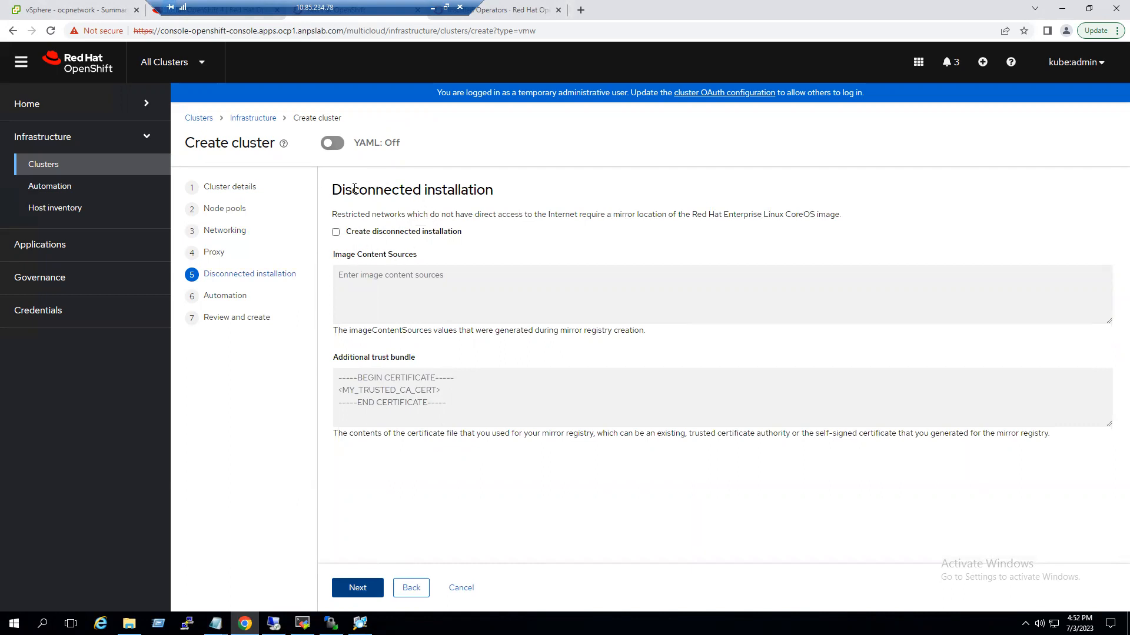
pyautogui.moveTo(333, 190); pyautogui.dragTo(510, 194)
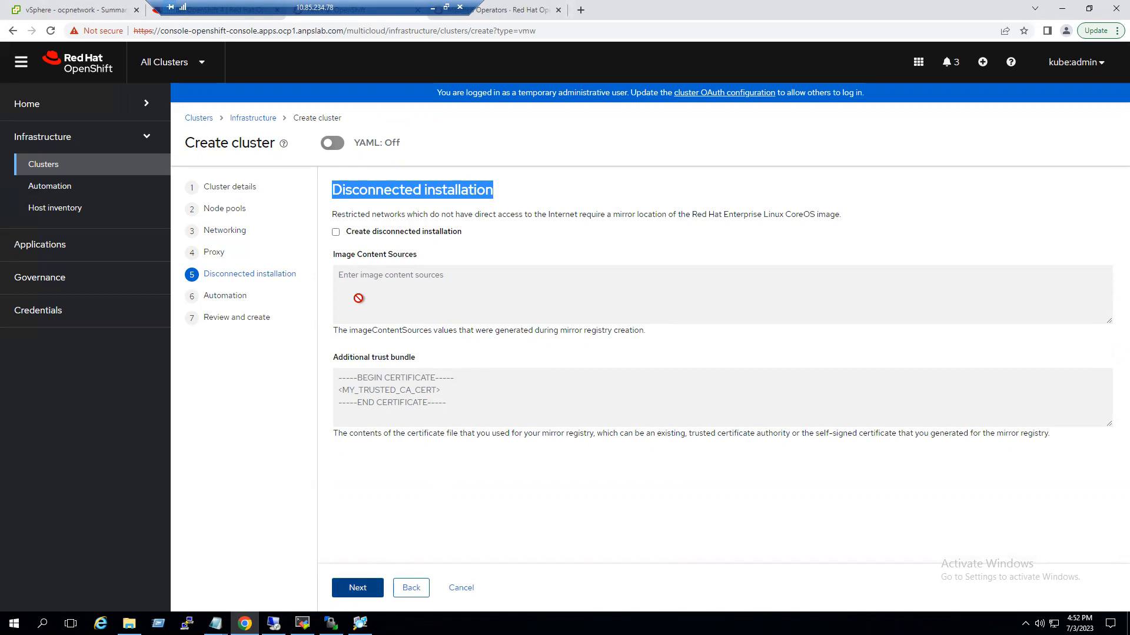
pyautogui.click(356, 587)
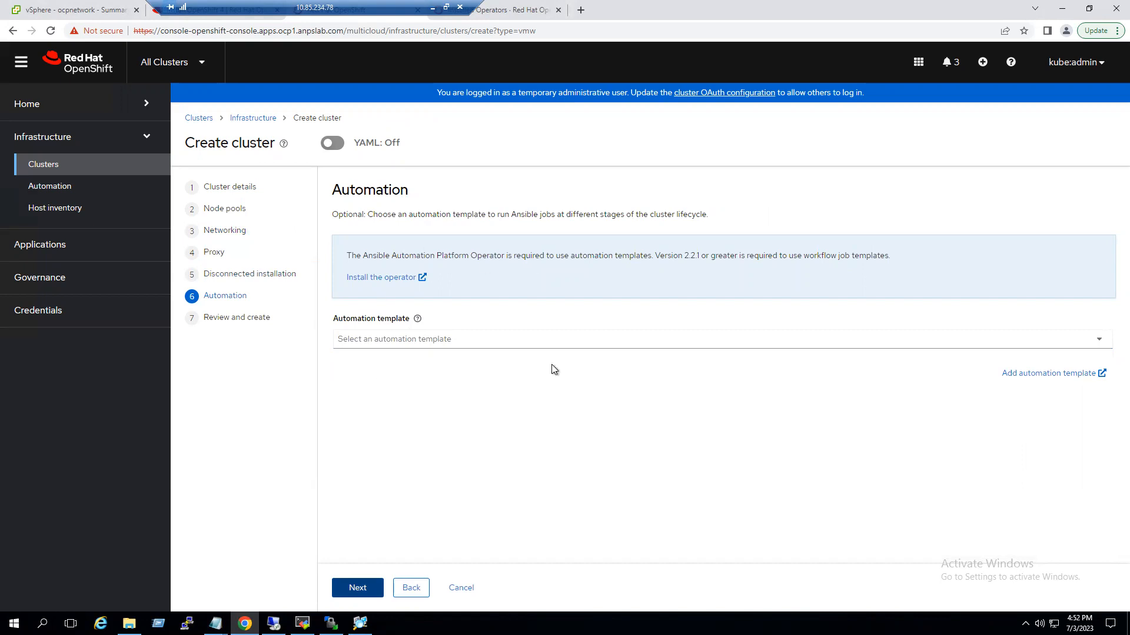
pyautogui.moveTo(370, 255); pyautogui.dragTo(494, 255)
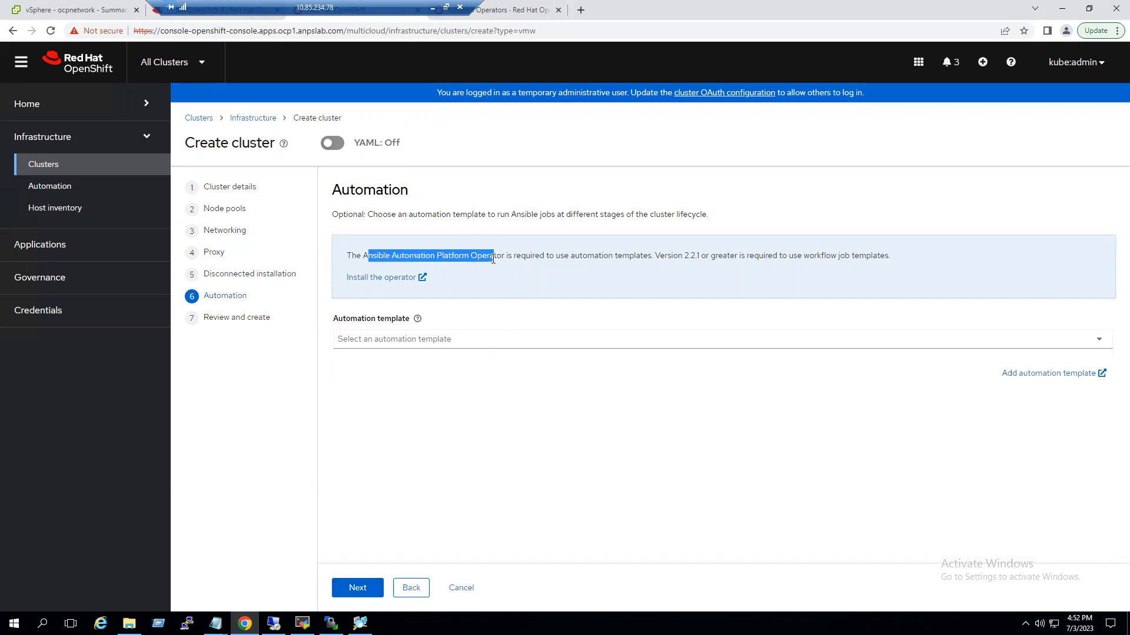
pyautogui.click(369, 592)
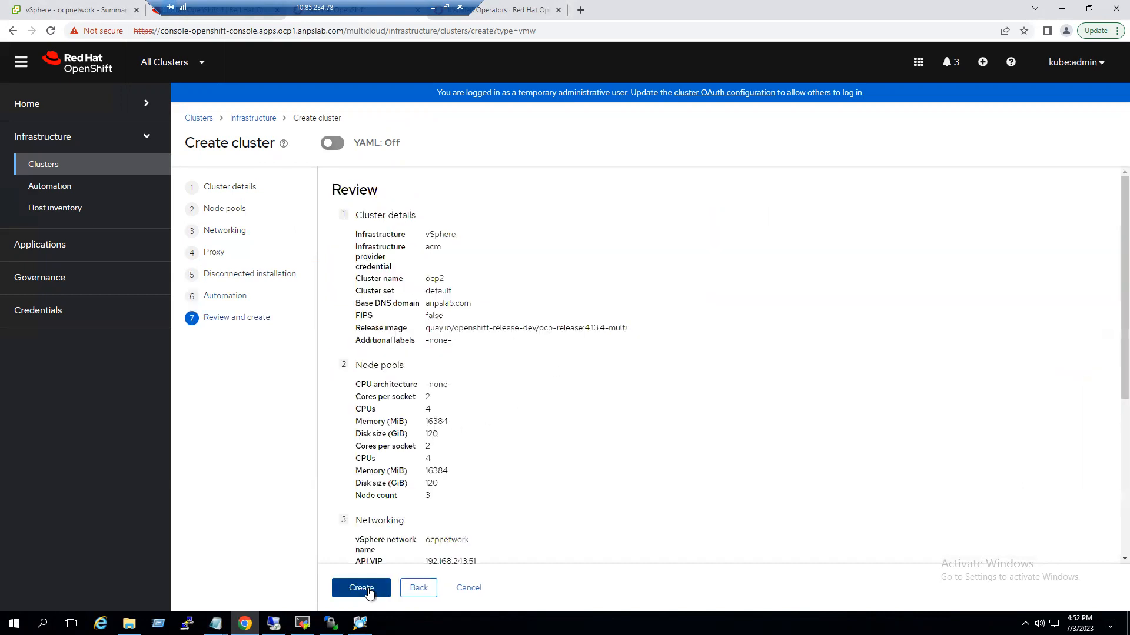
# Step: Review the ocp2 cluster settings through to the networking summary and create the cluster
pyautogui.scroll(-1, 410, 272)
pyautogui.scroll(-3, 411, 272)
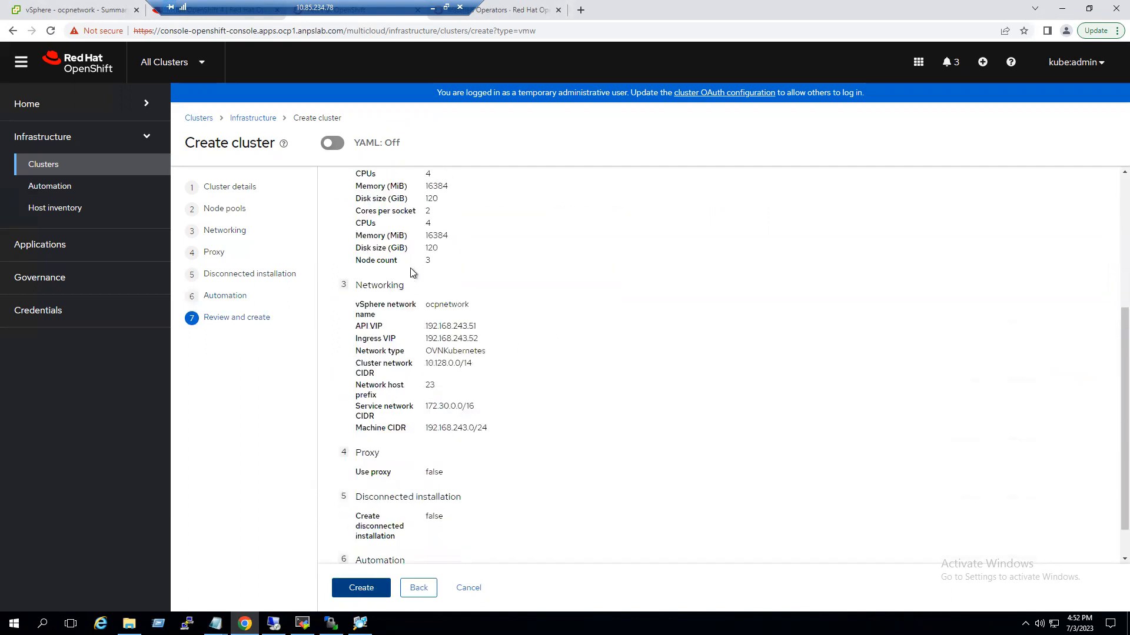
pyautogui.click(360, 590)
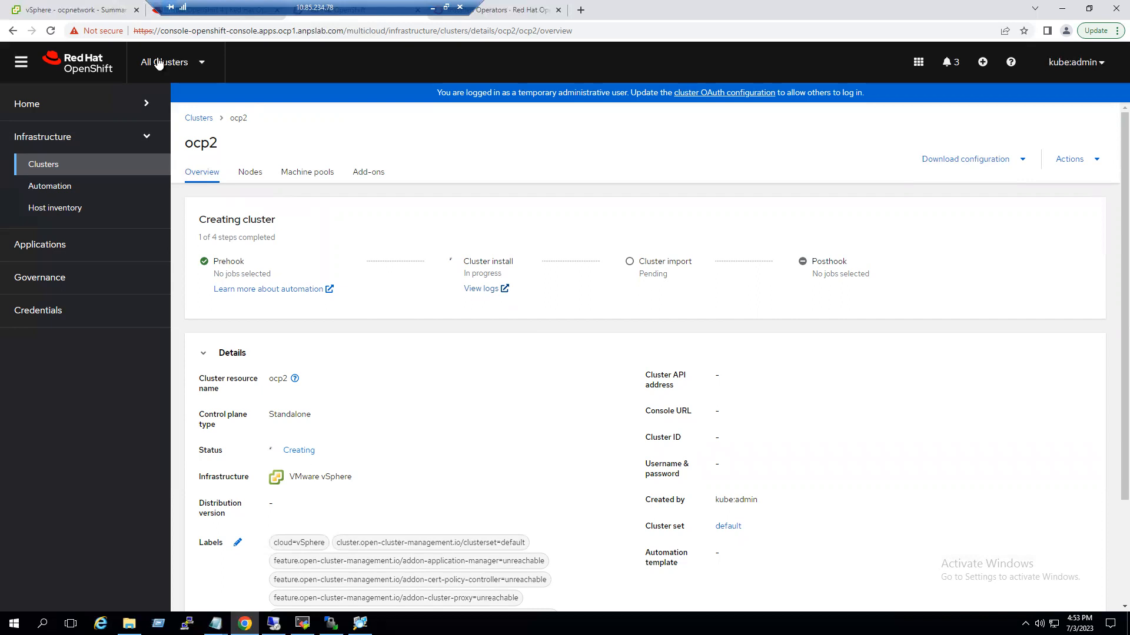
# Step: Check the VMs and folders inventory in vSphere Client for new ocp2 machines and return to the ocp2 cluster overview
pyautogui.click(76, 10)
pyautogui.click(48, 116)
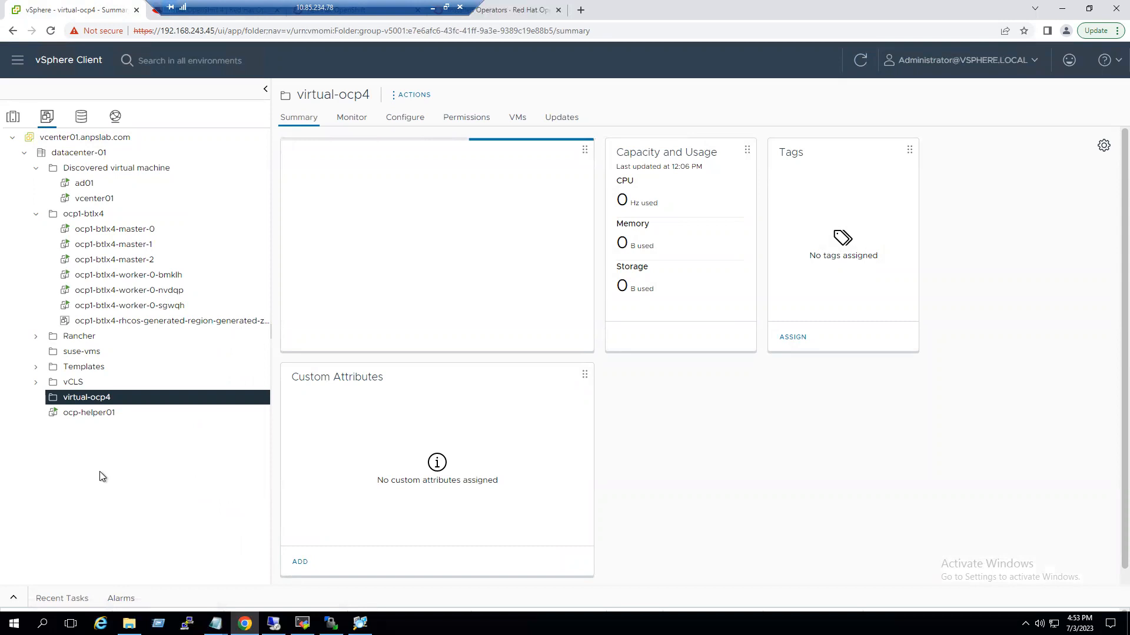
pyautogui.click(510, 10)
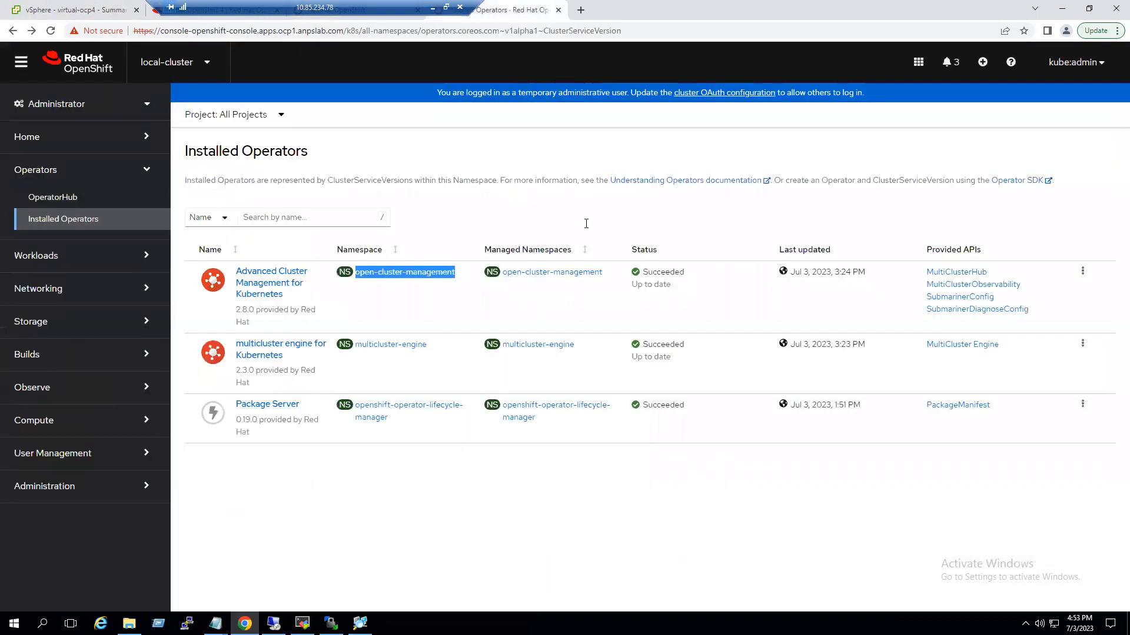
pyautogui.click(366, 10)
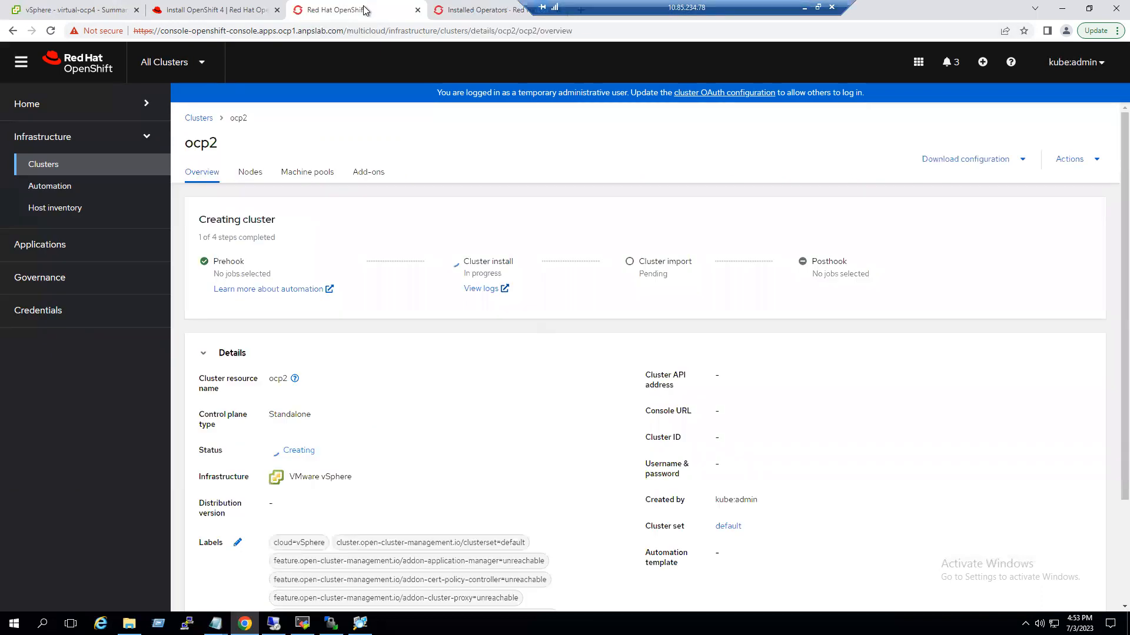
# Step: Open the cluster install logs of ocp2 from its overview page
pyautogui.click(220, 9)
pyautogui.click(349, 7)
pyautogui.click(504, 289)
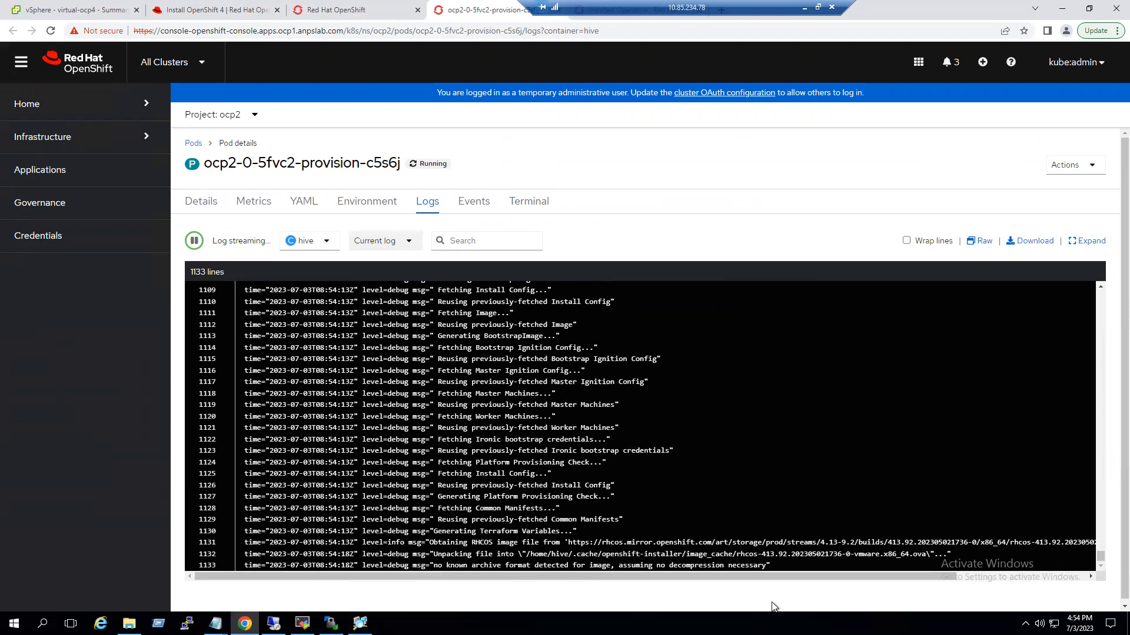
# Step: Reload the vSphere Client inventory to look for an ocp2 folder, and return to the provision pod's log
pyautogui.click(94, 7)
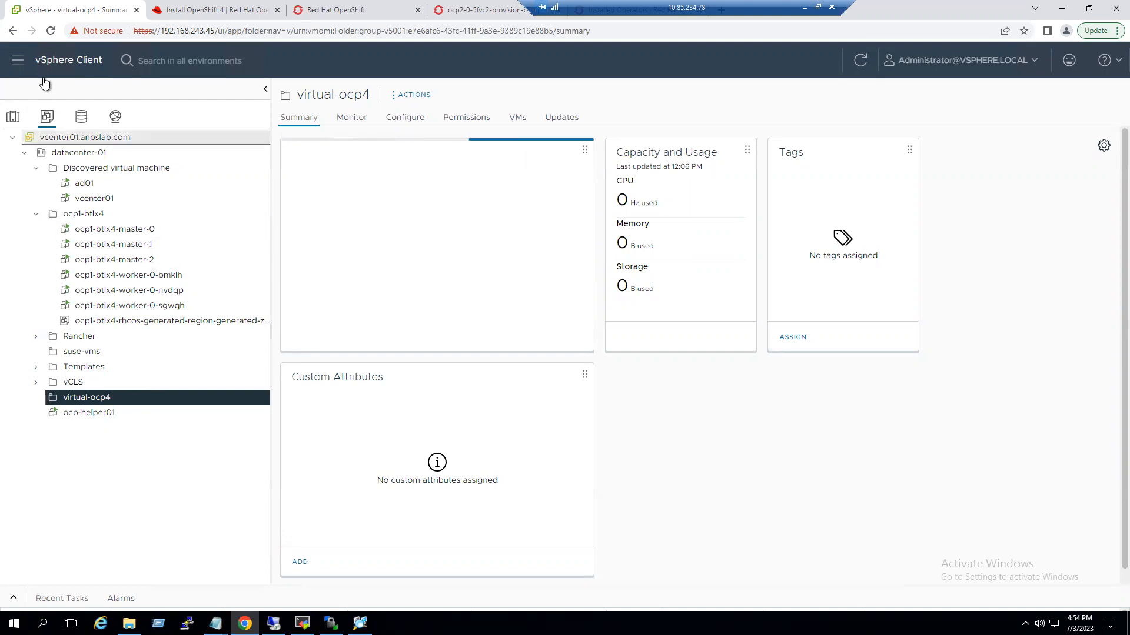
pyautogui.click(50, 32)
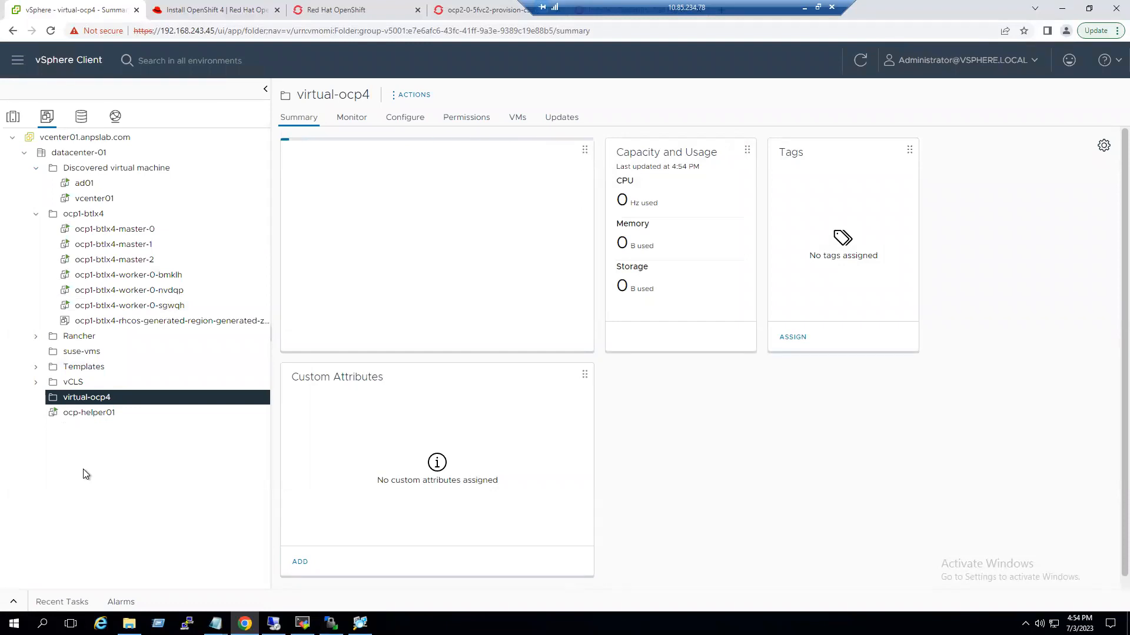
pyautogui.click(371, 9)
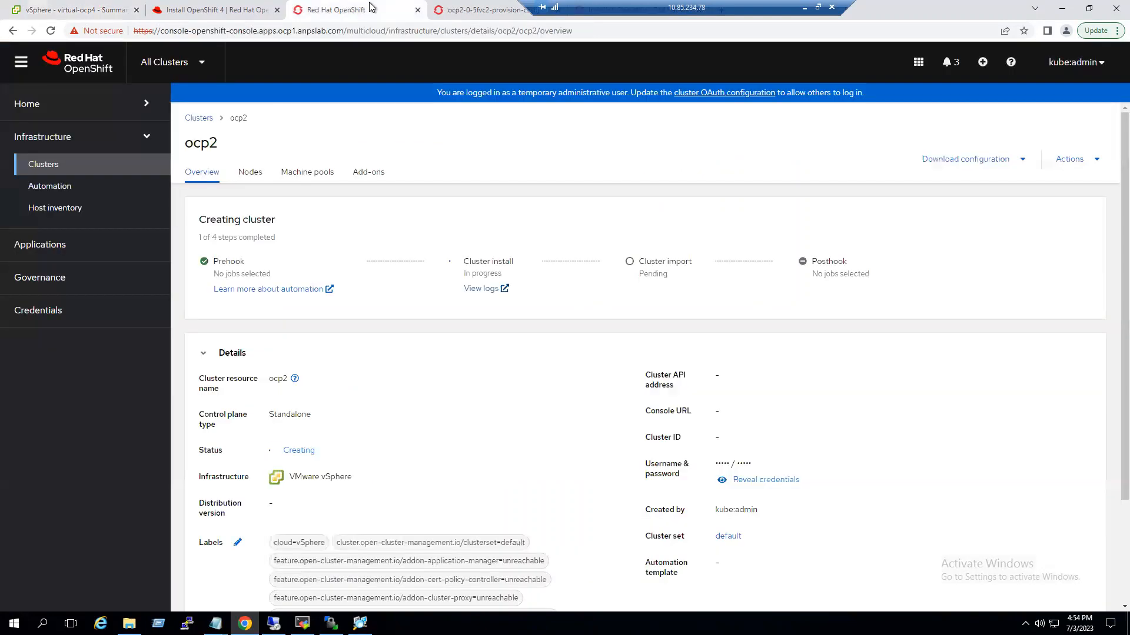
pyautogui.click(452, 9)
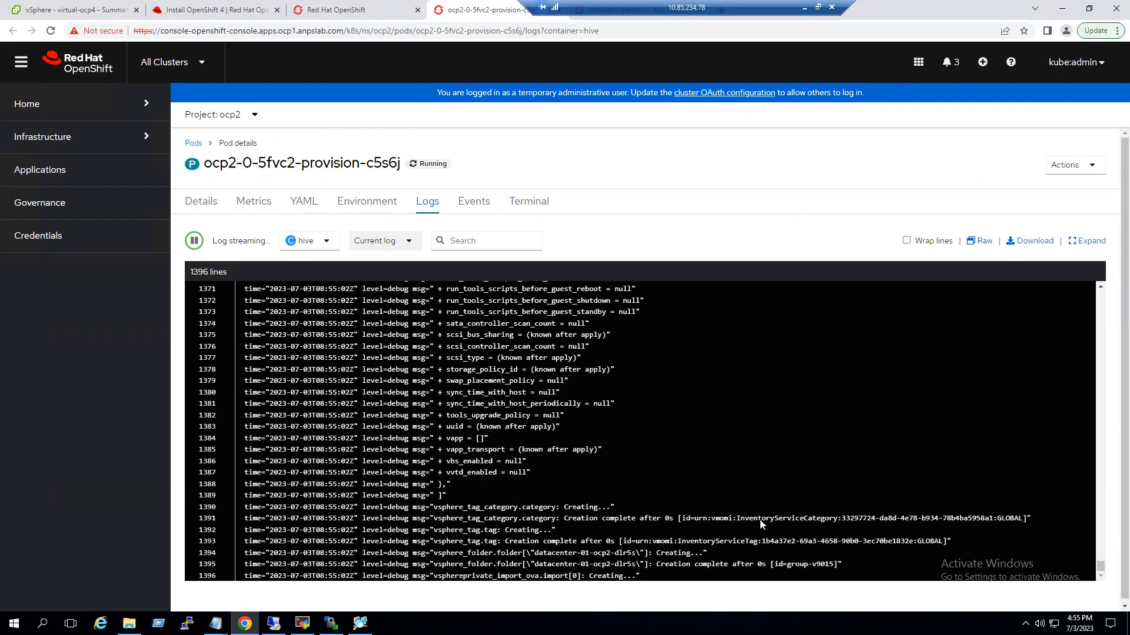
# Step: In vSphere Client, expand the recent tasks, return to the VMs and folders inventory and widen the tasks' Target column
pyautogui.click(72, 7)
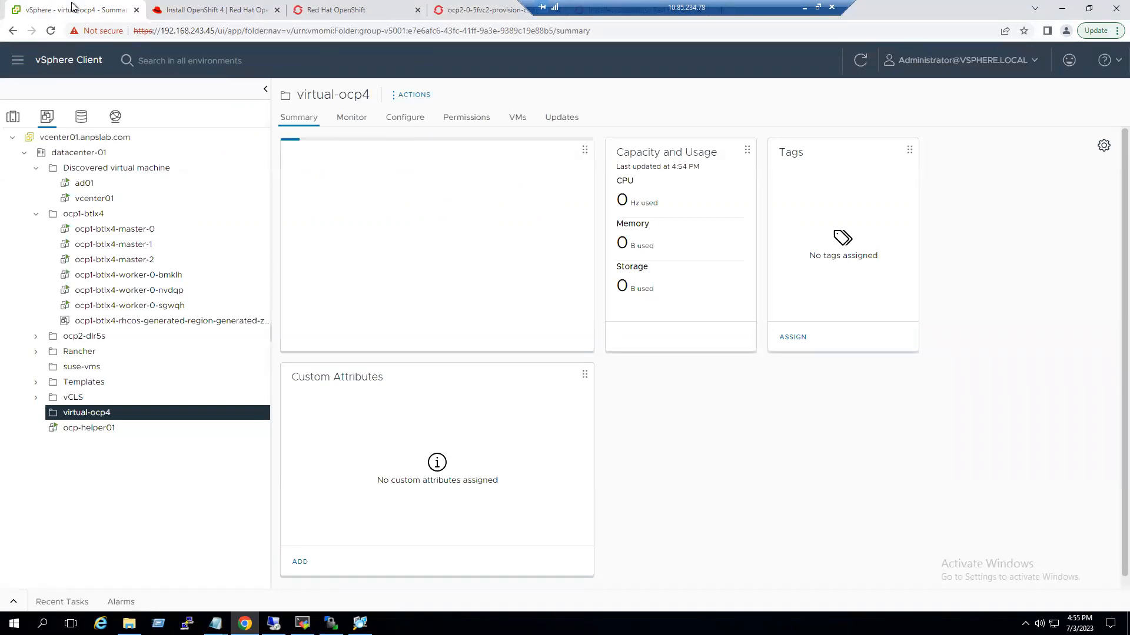
pyautogui.click(13, 116)
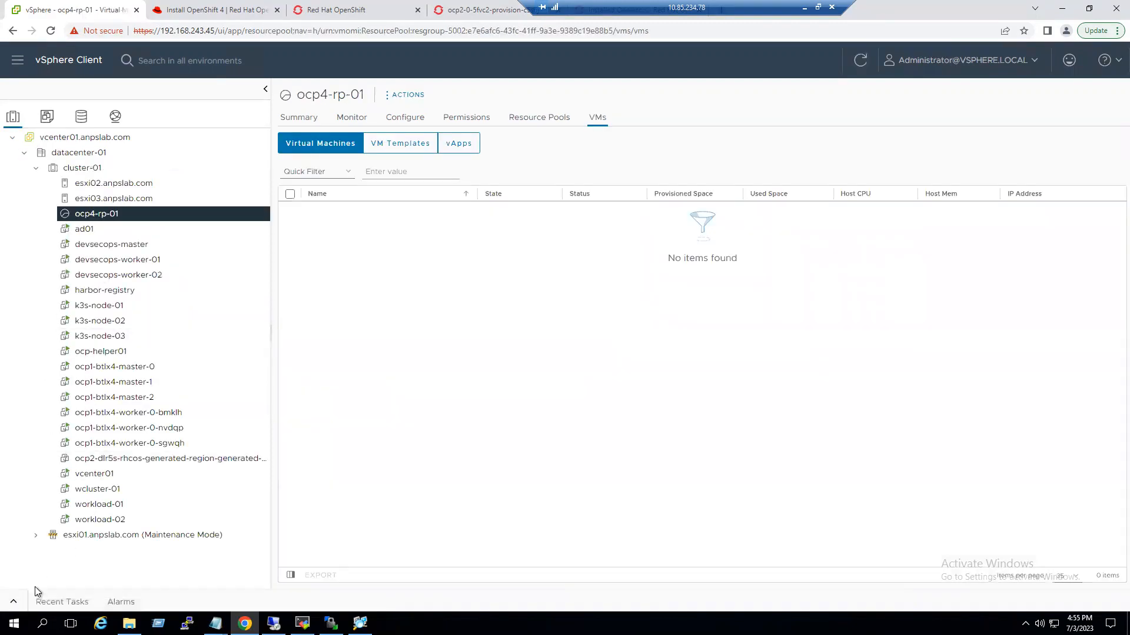
pyautogui.click(14, 603)
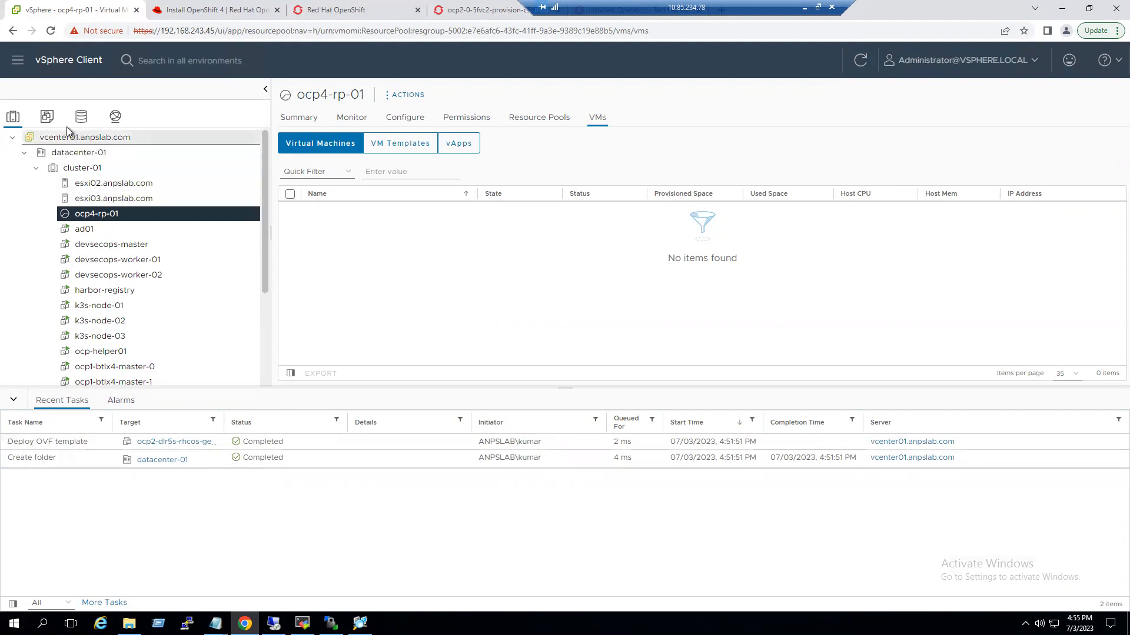
pyautogui.click(47, 116)
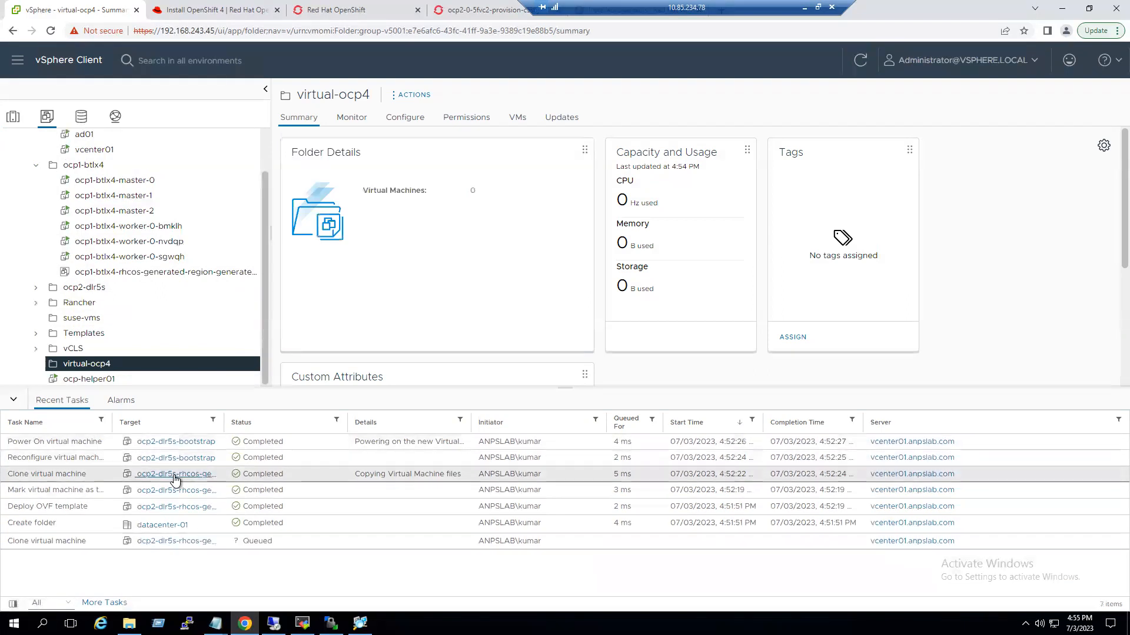
pyautogui.moveTo(224, 422); pyautogui.dragTo(312, 423)
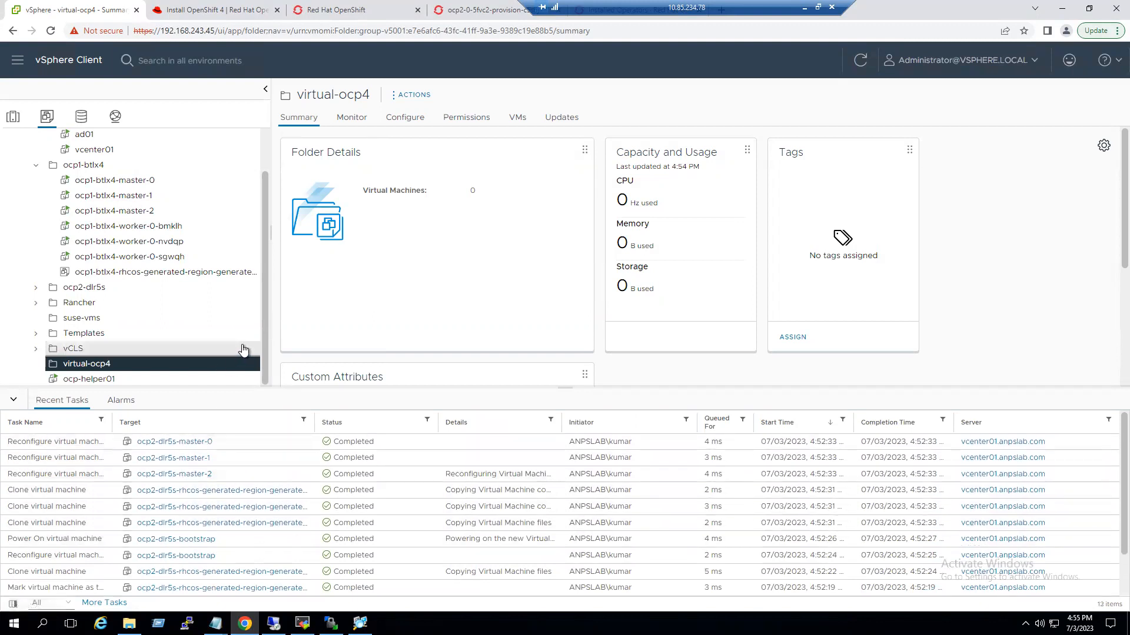
# Step: Reload the vSphere Client page and look through the VMs and folders inventory for the new ocp2 folder
pyautogui.scroll(2, 253, 318)
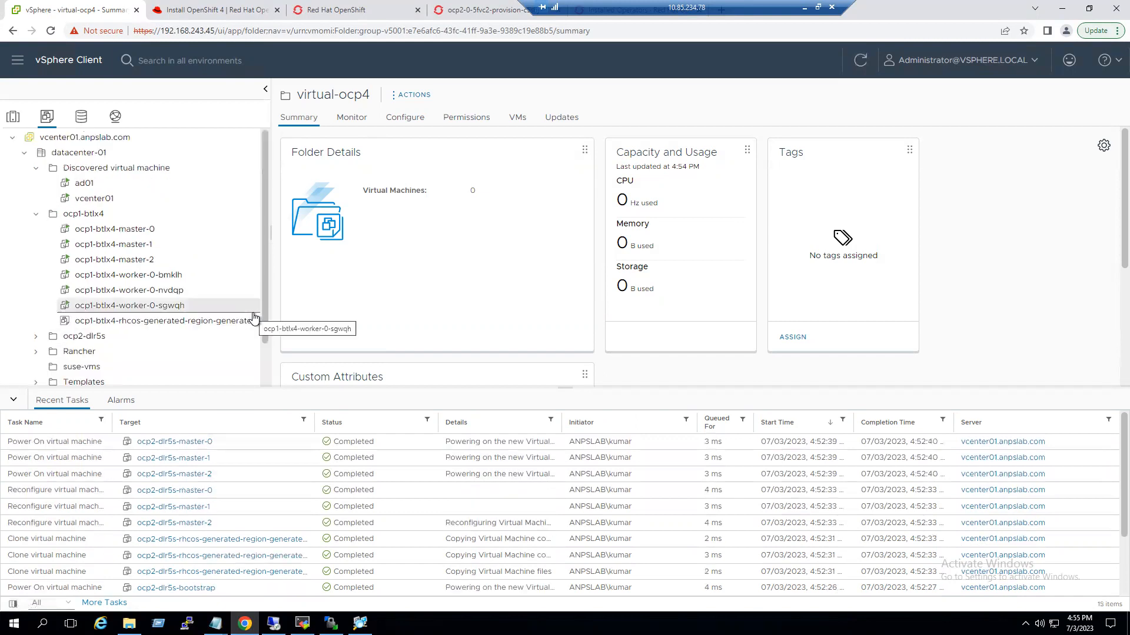
pyautogui.scroll(-2, 235, 324)
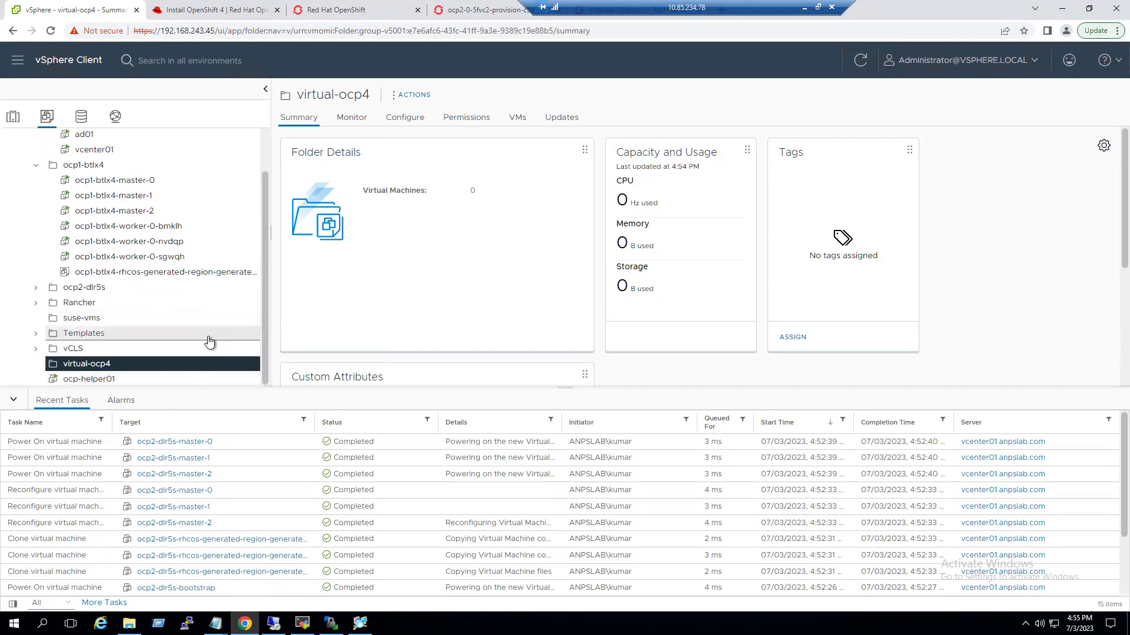
pyautogui.scroll(2, 161, 327)
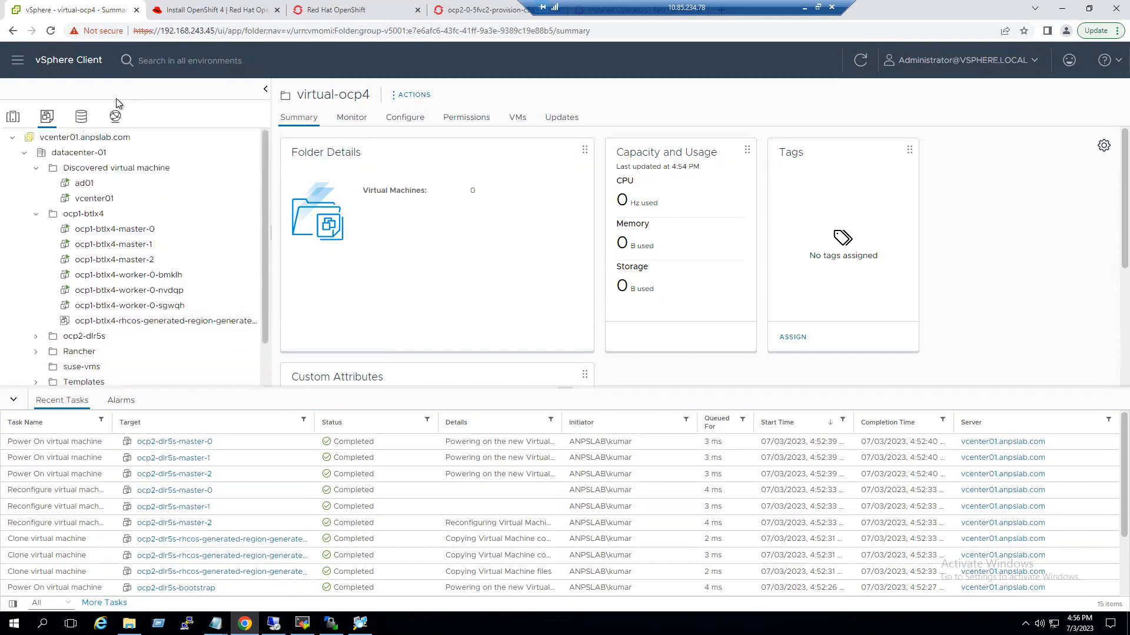
pyautogui.click(51, 31)
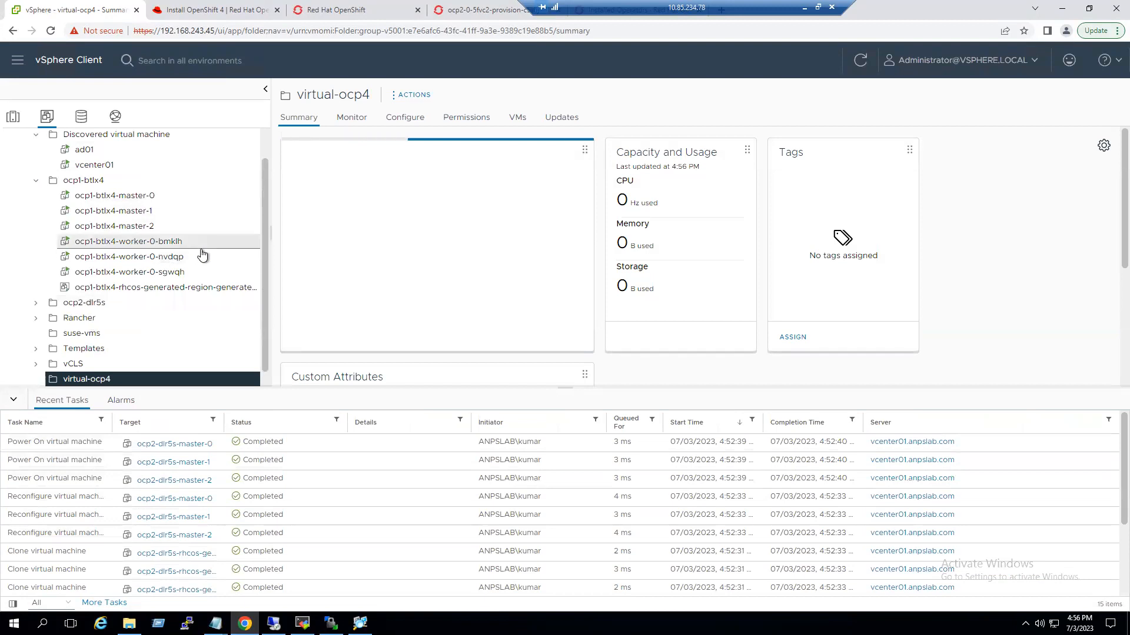
pyautogui.scroll(-1, 236, 259)
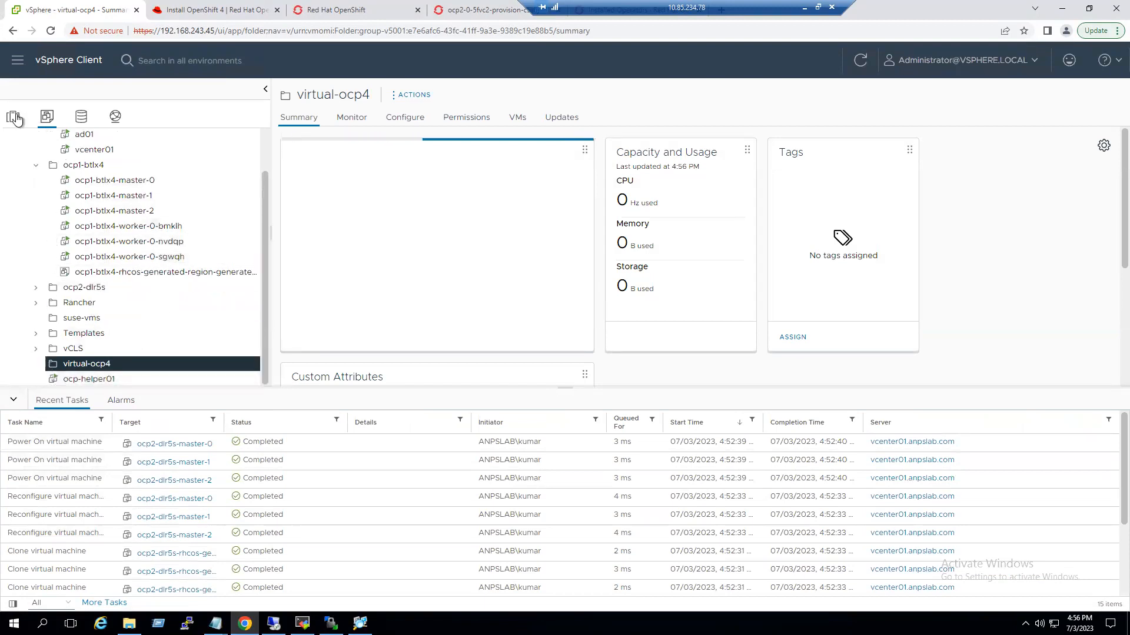
# Step: Collapse the ocp1-btlx4 and Discovered virtual machine folders and expand the ocp2-dlr5s folder to view its virtual machines
pyautogui.click(36, 165)
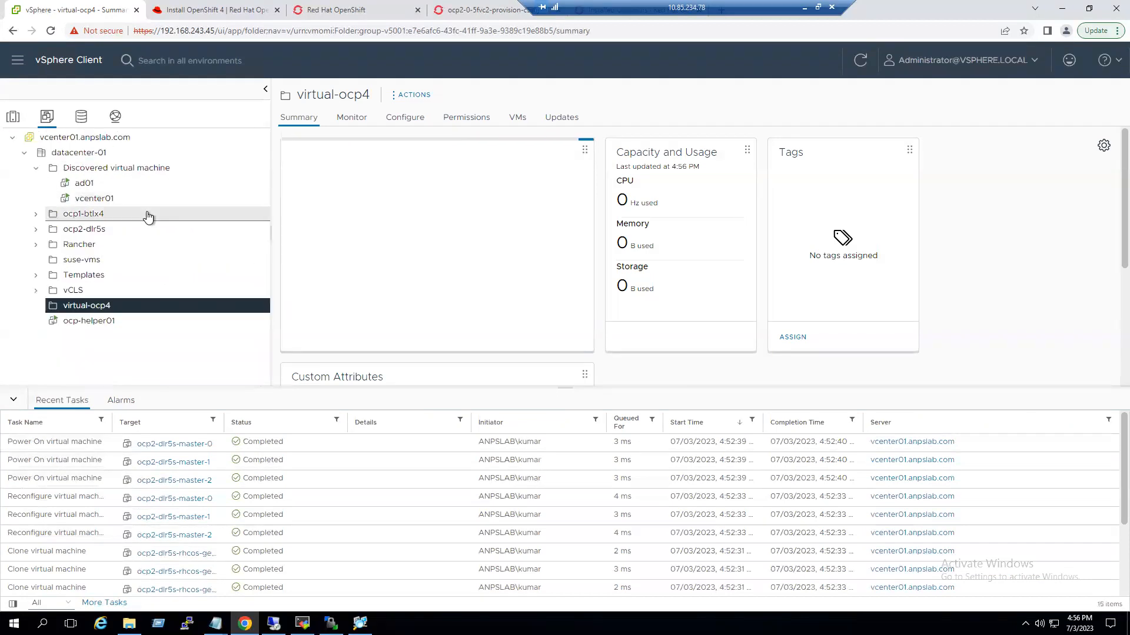
pyautogui.click(36, 168)
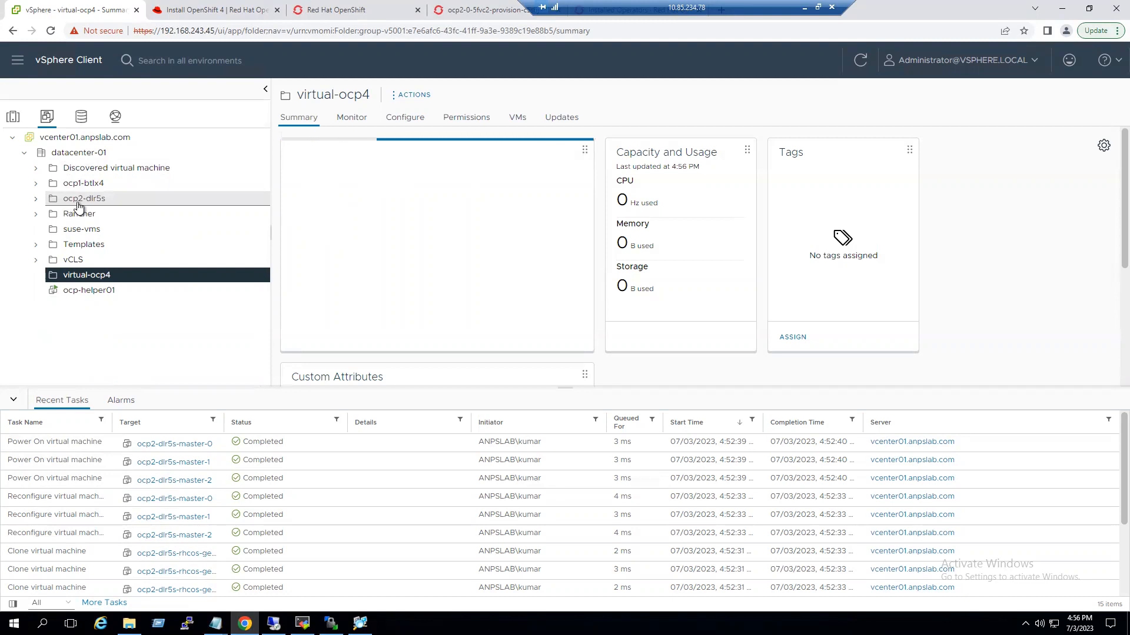
pyautogui.click(36, 199)
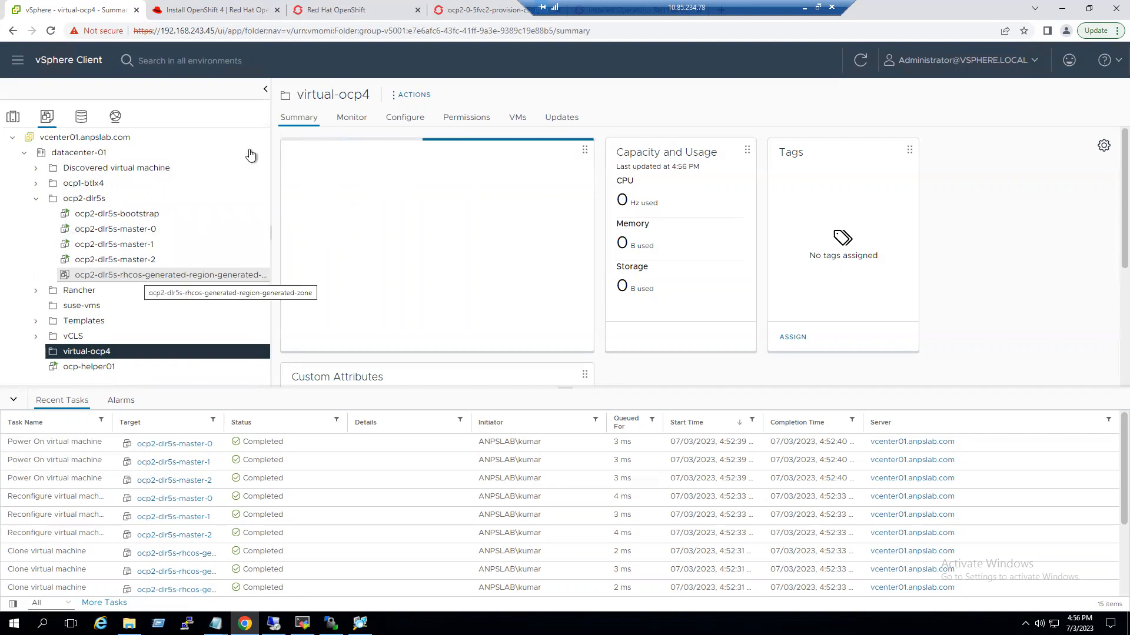
# Step: Check the ocp2 installation progress in the OpenShift console against the ocp2-dlr5s virtual machines in vSphere Client
pyautogui.click(347, 8)
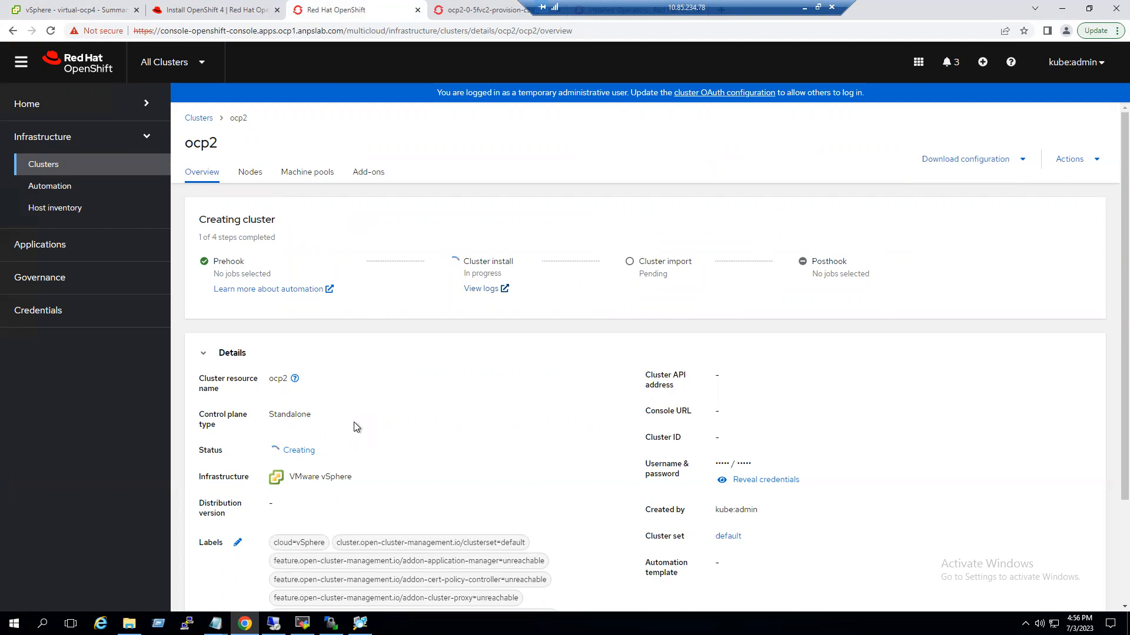
pyautogui.click(88, 9)
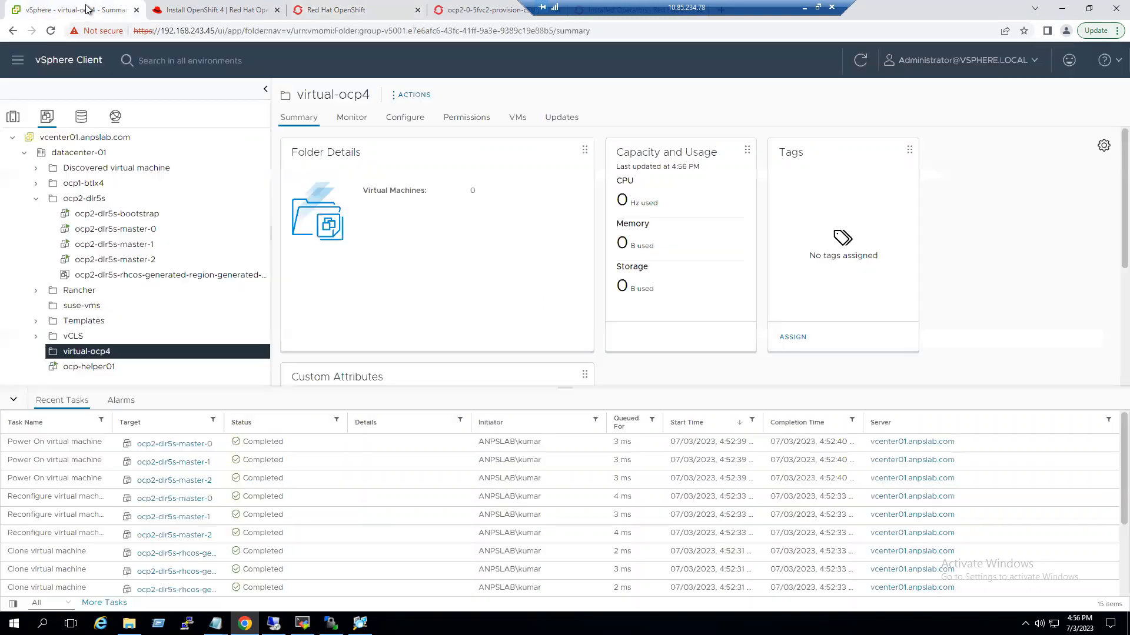
pyautogui.click(324, 9)
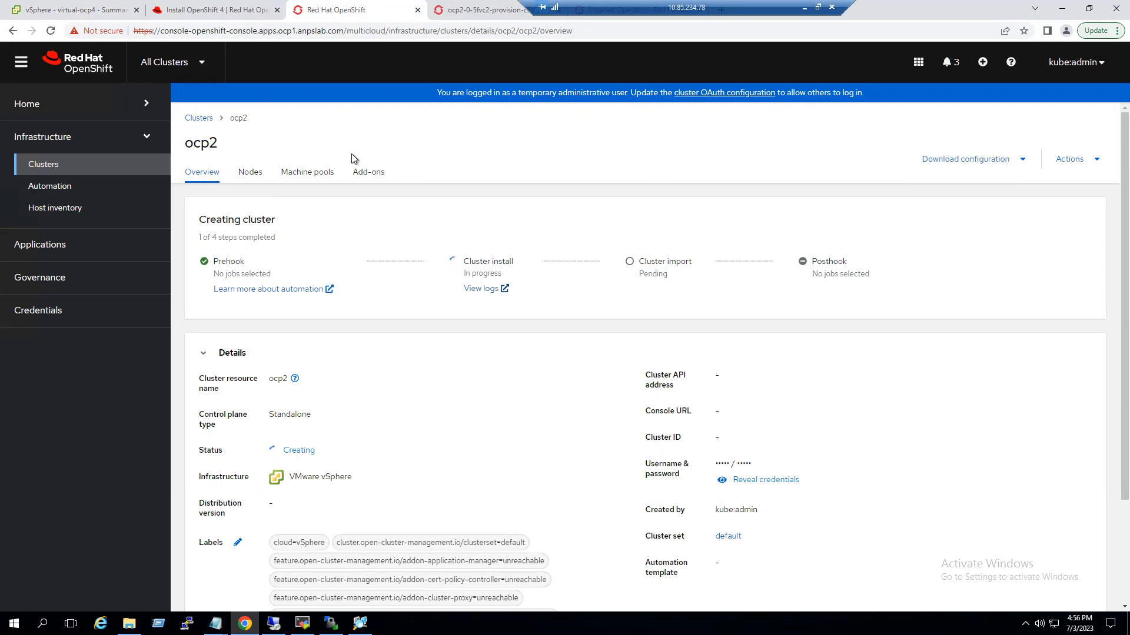
pyautogui.click(76, 10)
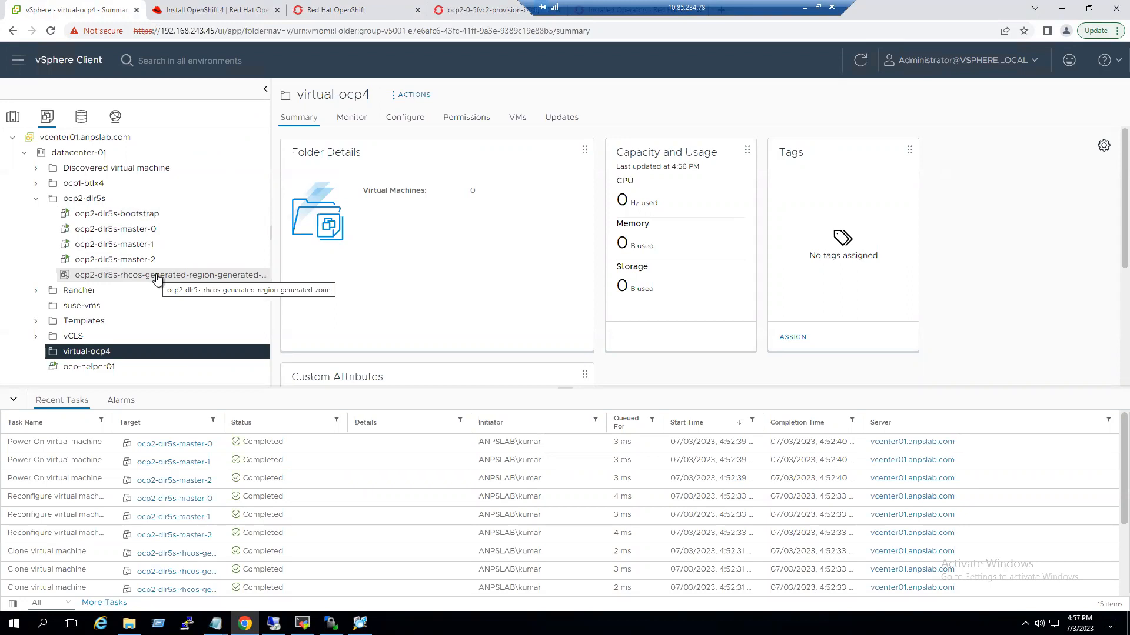
pyautogui.hotkey('alt', 'Tab')
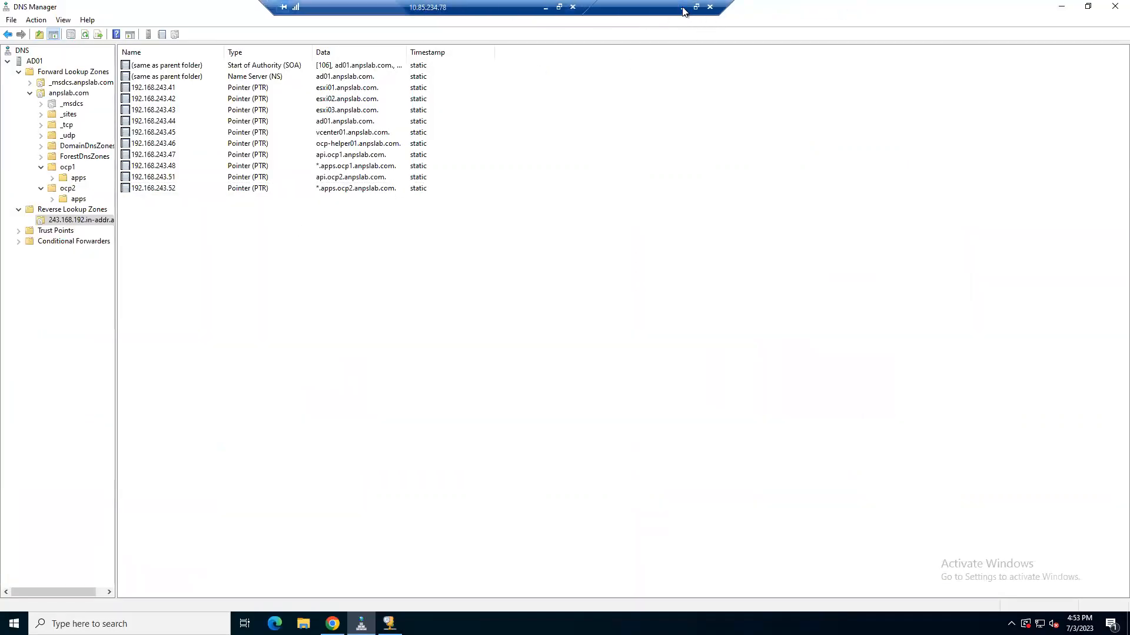
pyautogui.click(683, 11)
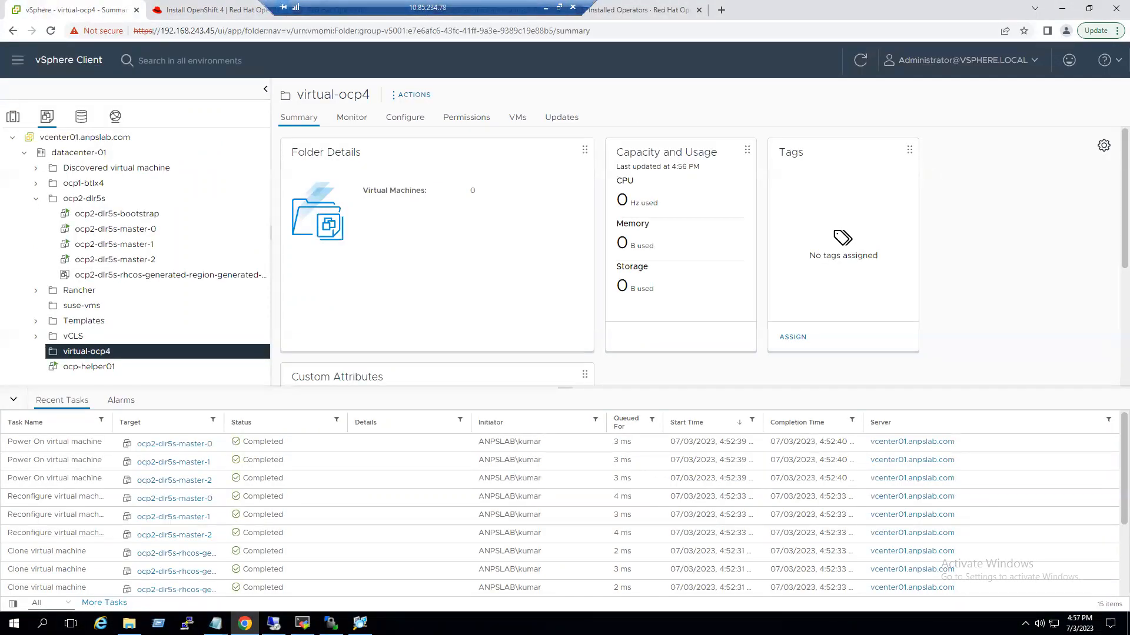
pyautogui.hotkey('alt', 'Tab')
pyautogui.hotkey('alt', 'Tab')
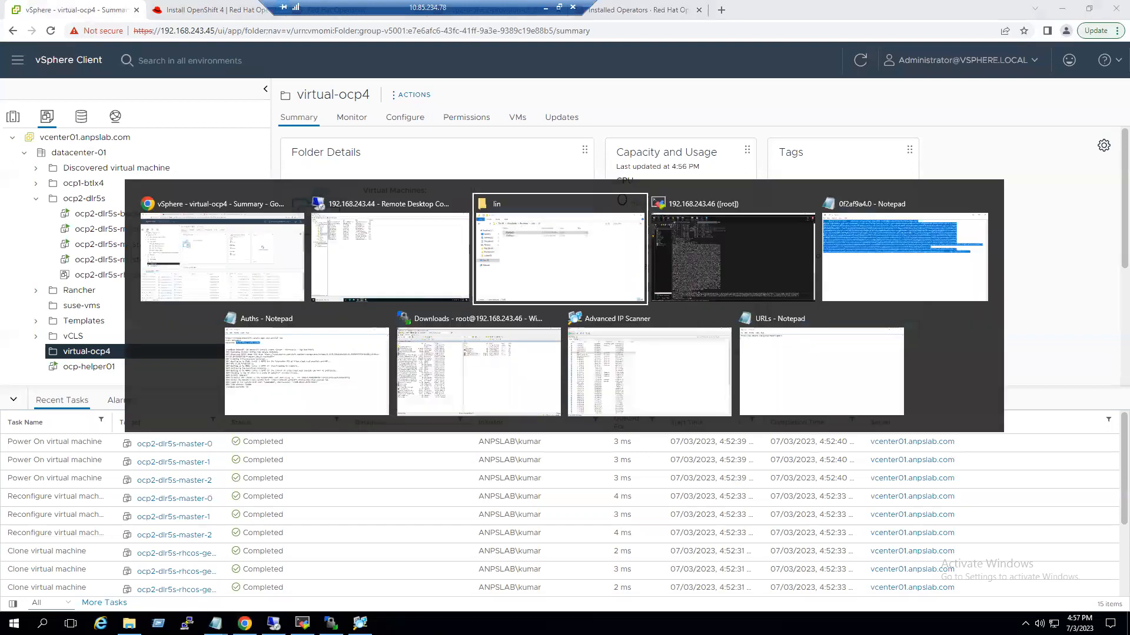
# Step: Minimize the remote desktop session, switch to the running PowerPoint slide show and advance to the closing slide
pyautogui.click(546, 8)
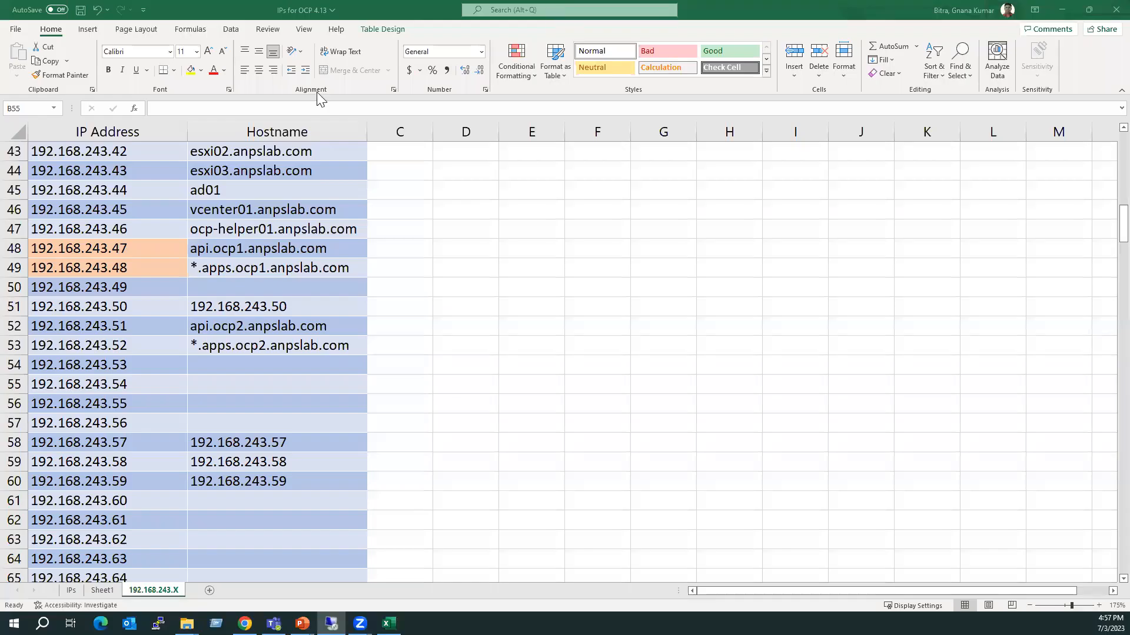
pyautogui.click(302, 624)
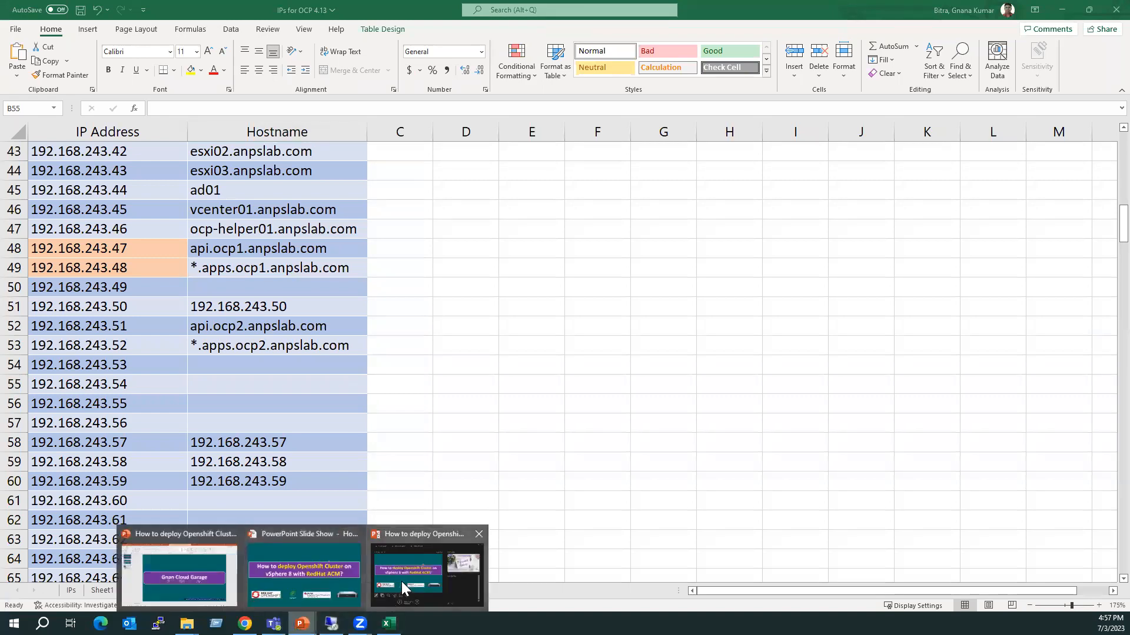
pyautogui.click(435, 574)
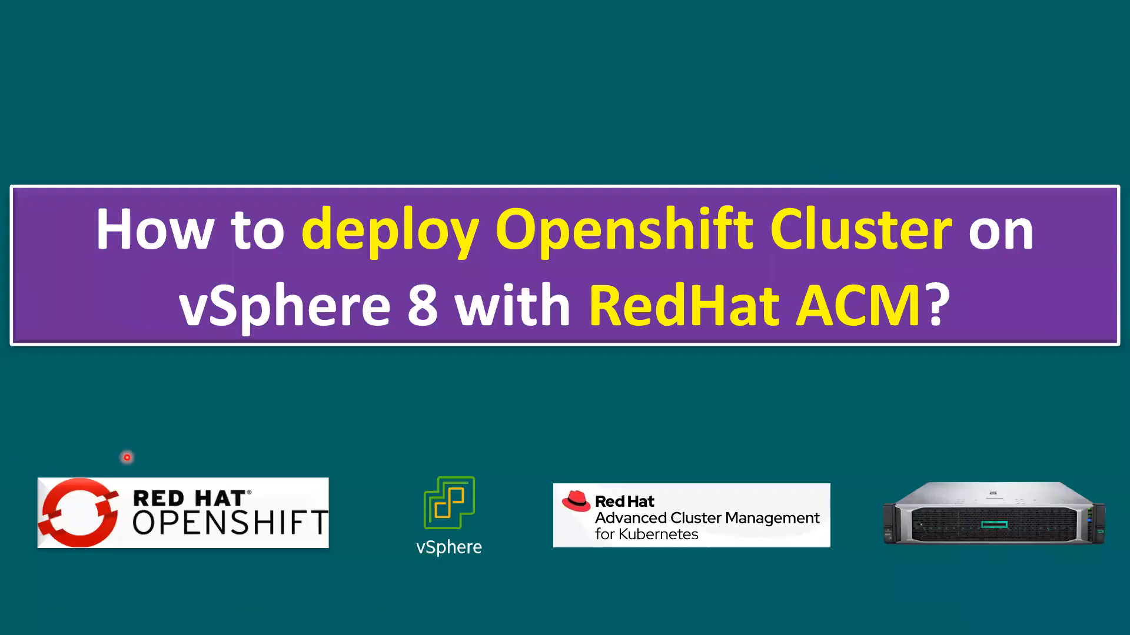
pyautogui.press('Right')
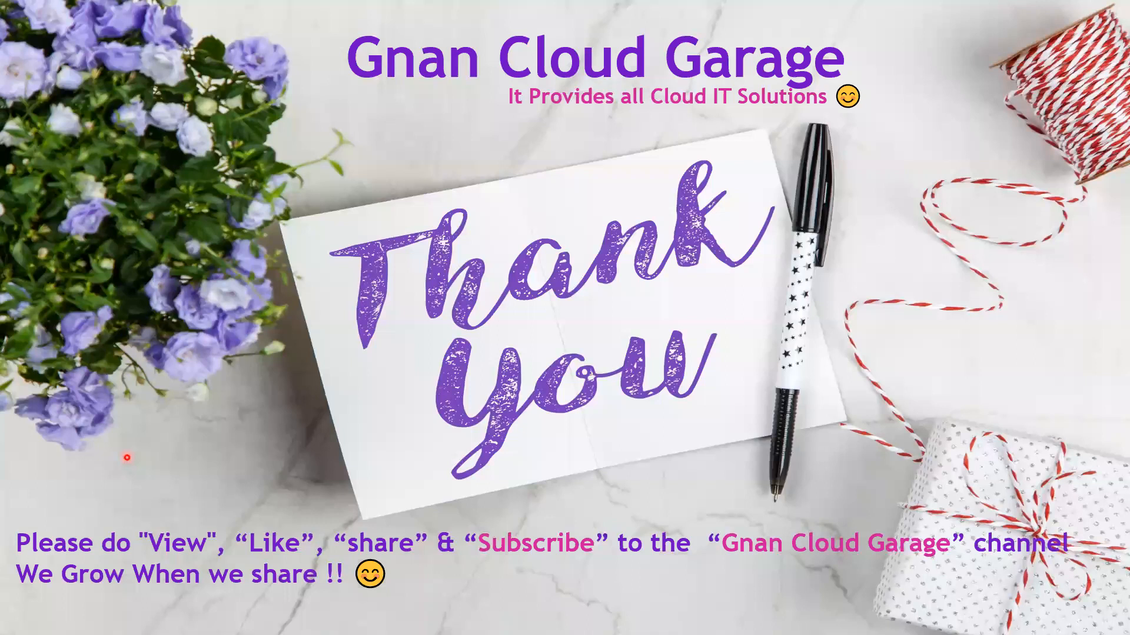